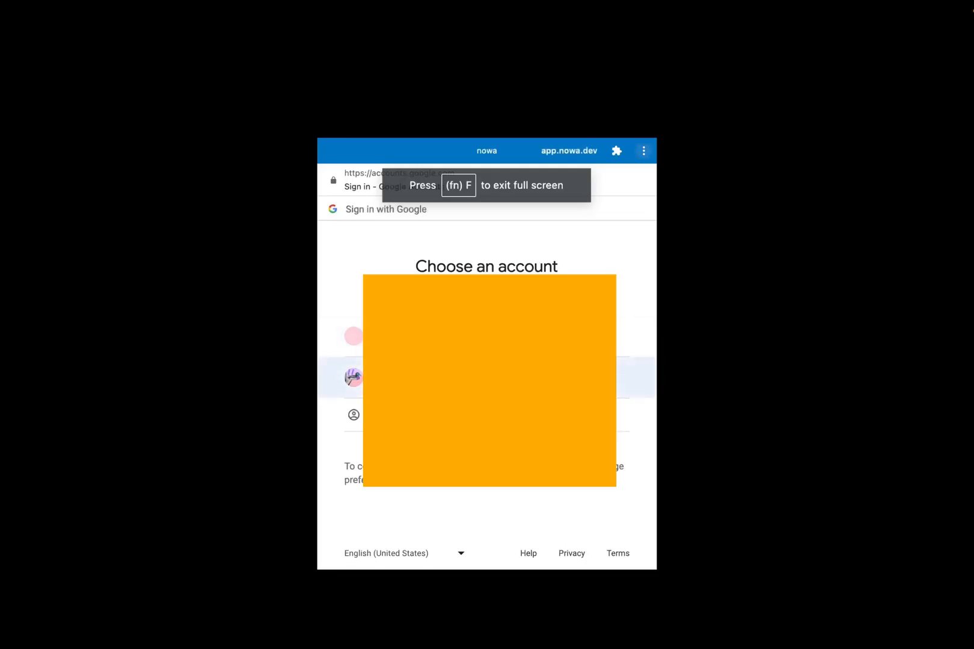
Sign in with the second listed Google account and view the account menu options
left_click(487, 378)
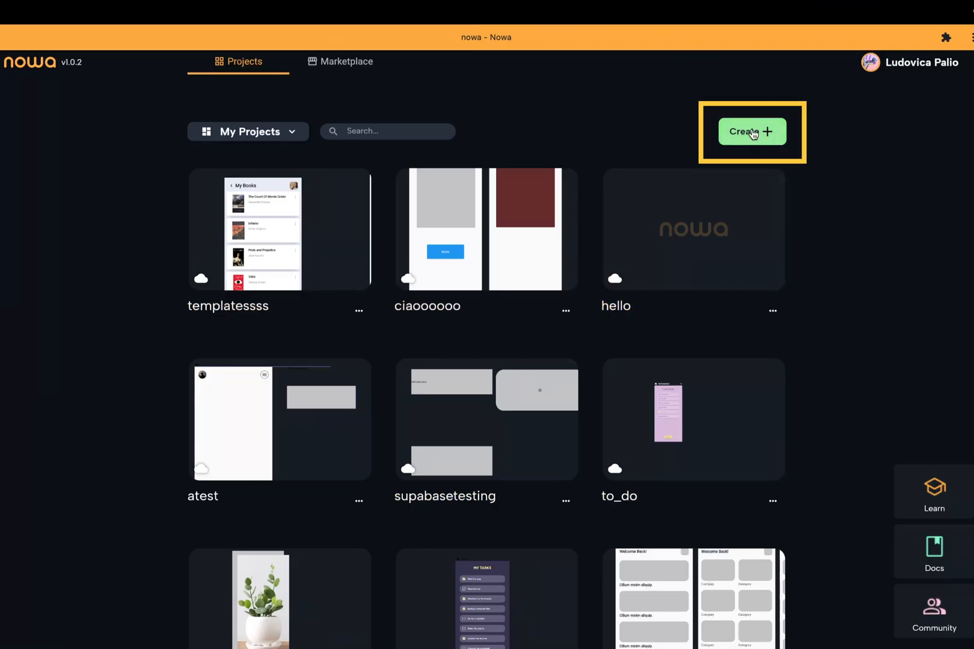
left_click(910, 73)
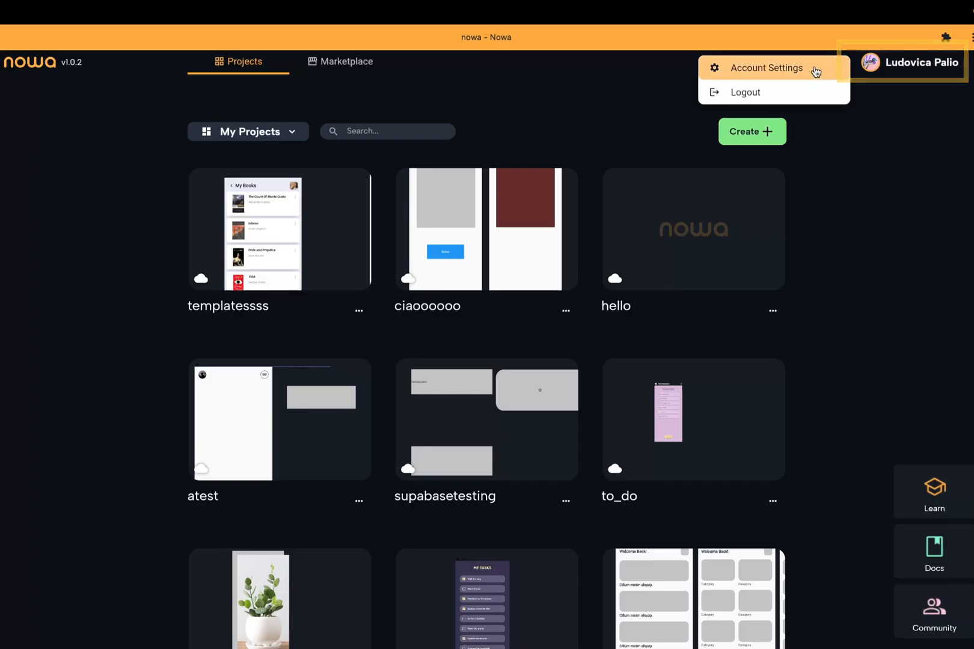
left_click(884, 179)
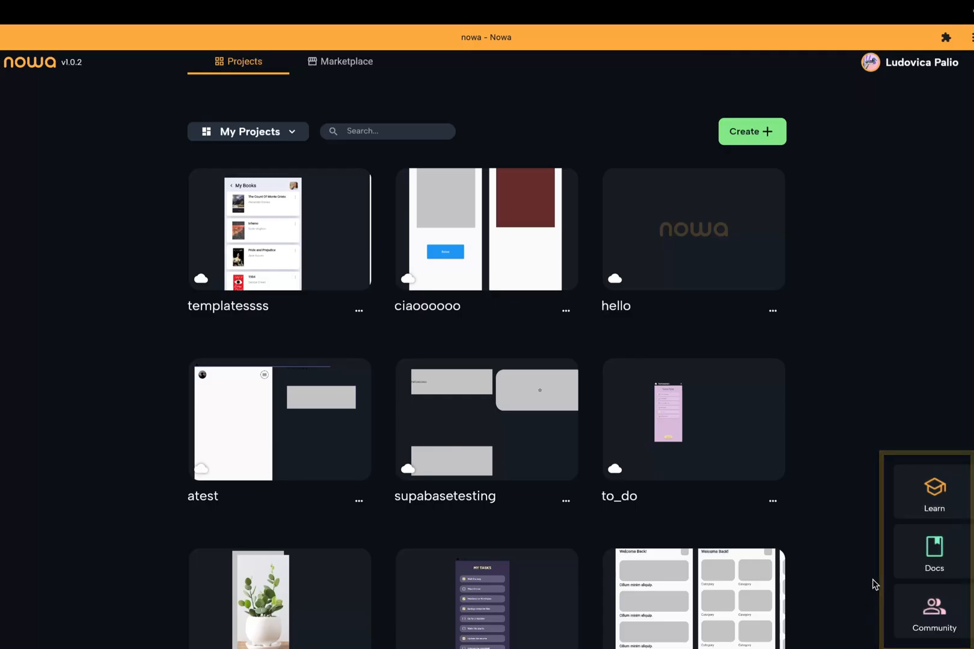
Create a new workspace named ciao with the pink color 0xFFF13E91
left_click(298, 136)
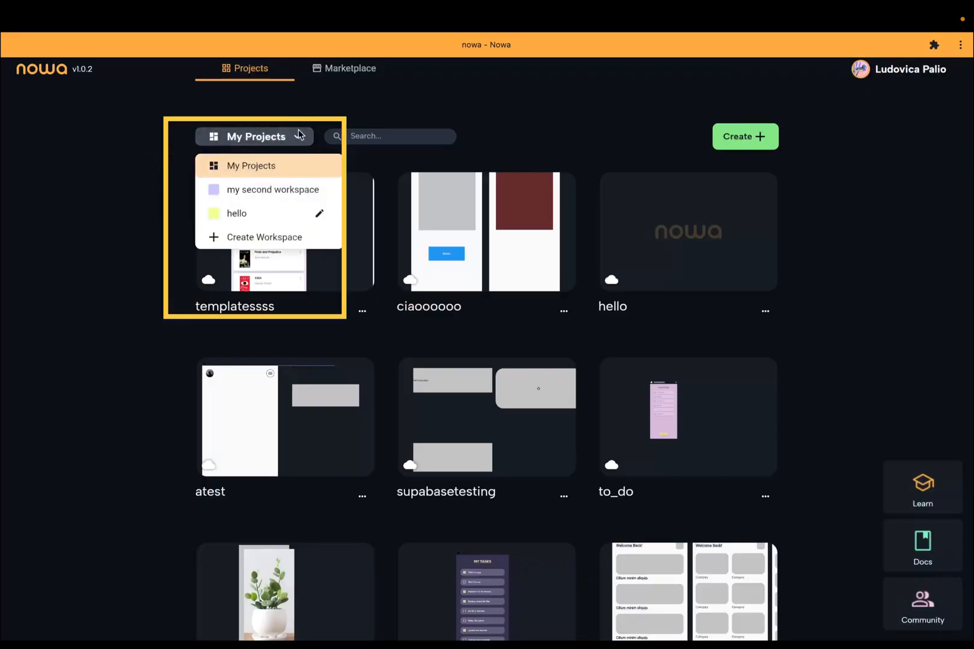
left_click(290, 241)
type("ciao")
left_click(384, 351)
left_click_drag(519, 322, 521, 315)
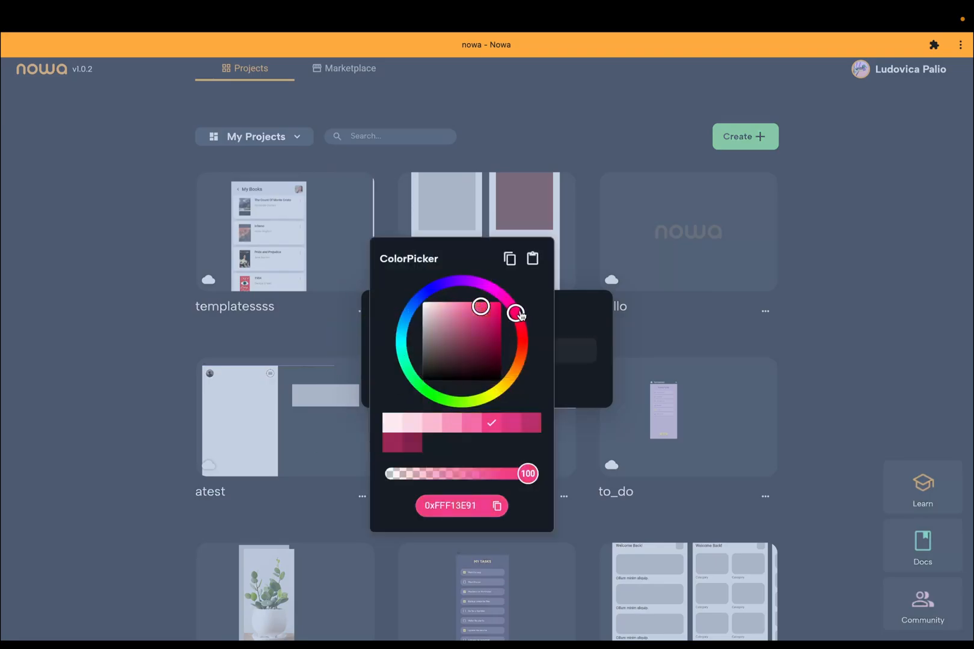
left_click(680, 350)
left_click(504, 395)
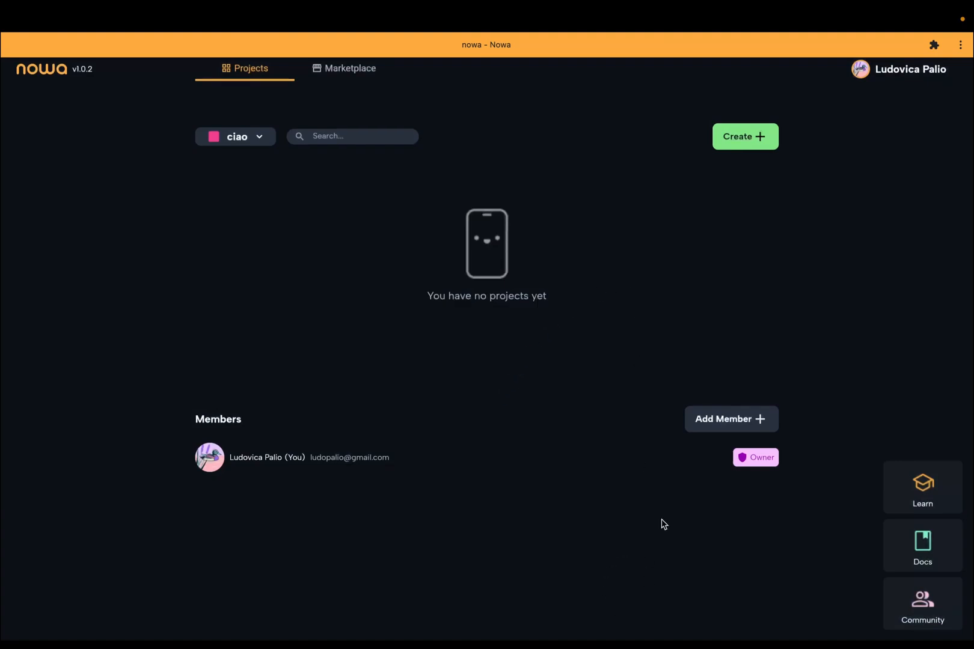
Examine the member invitation form and its role options for the ciao workspace, leaving without sending an invite
left_click(723, 428)
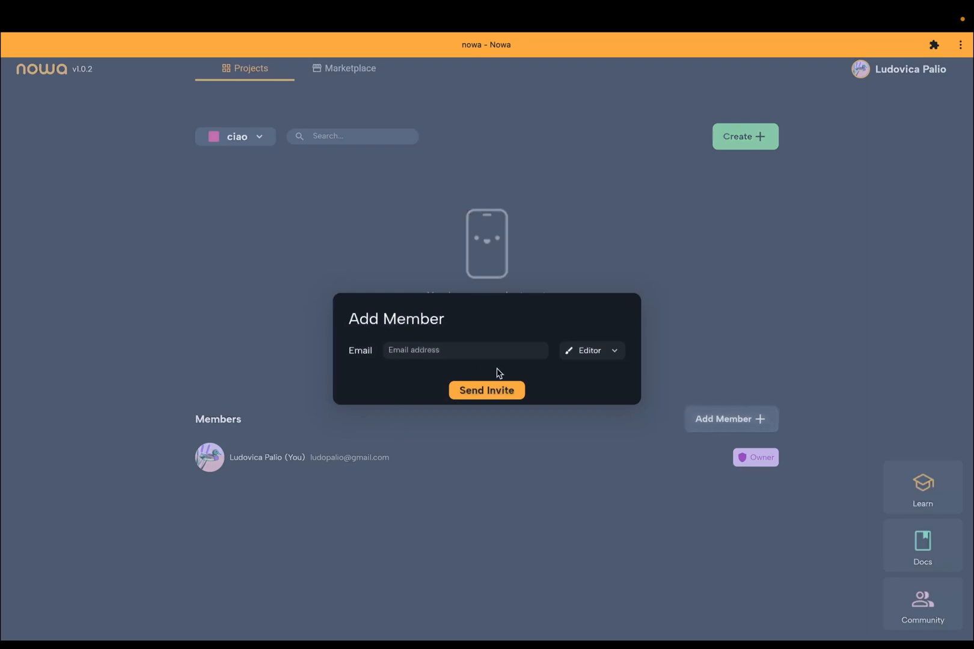
left_click(591, 359)
left_click(697, 276)
left_click(697, 275)
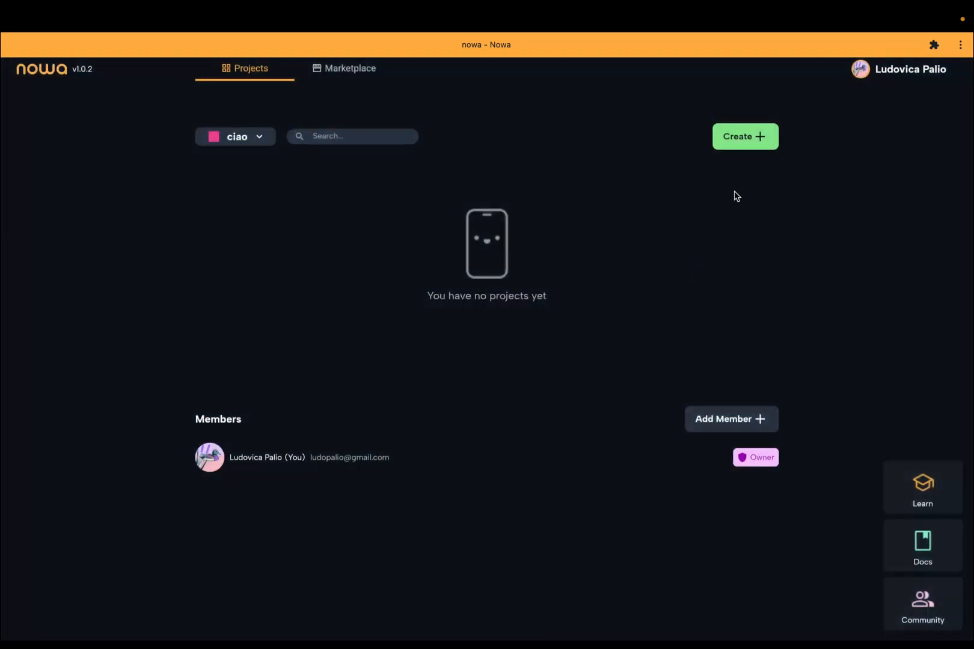
Create a cloud project named first in the ciao workspace
left_click(753, 147)
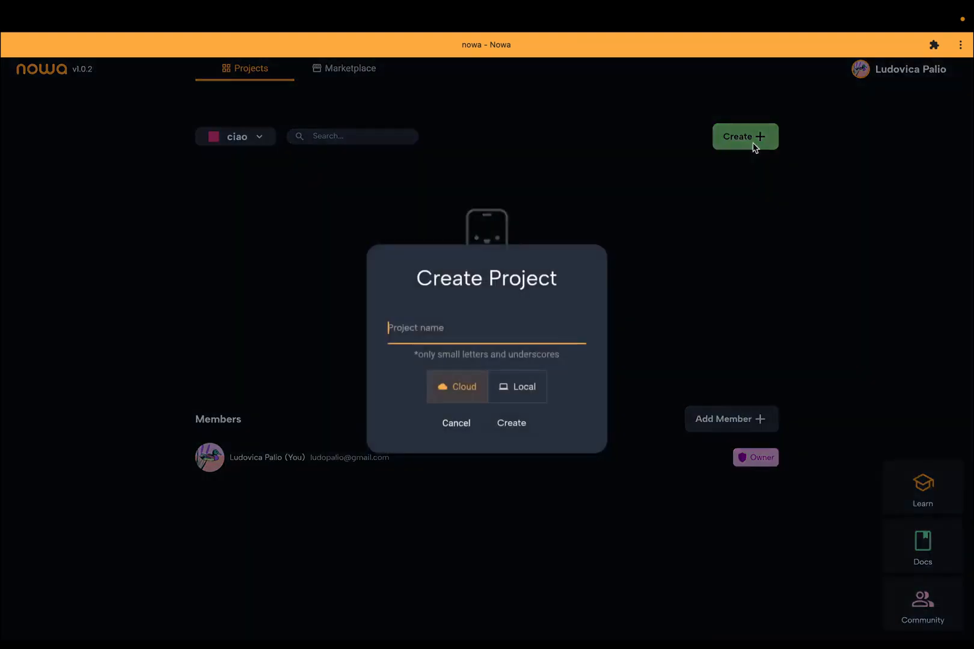
type("first")
left_click(516, 423)
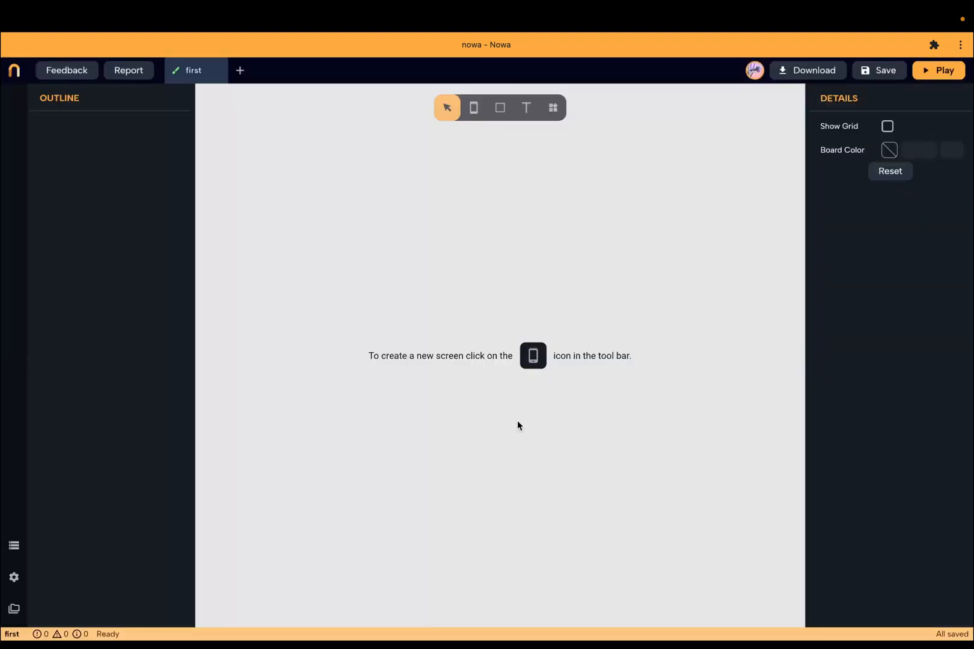
Try out the board's grid display and set the board color to pink FFB5B5
left_click(888, 126)
left_click(890, 150)
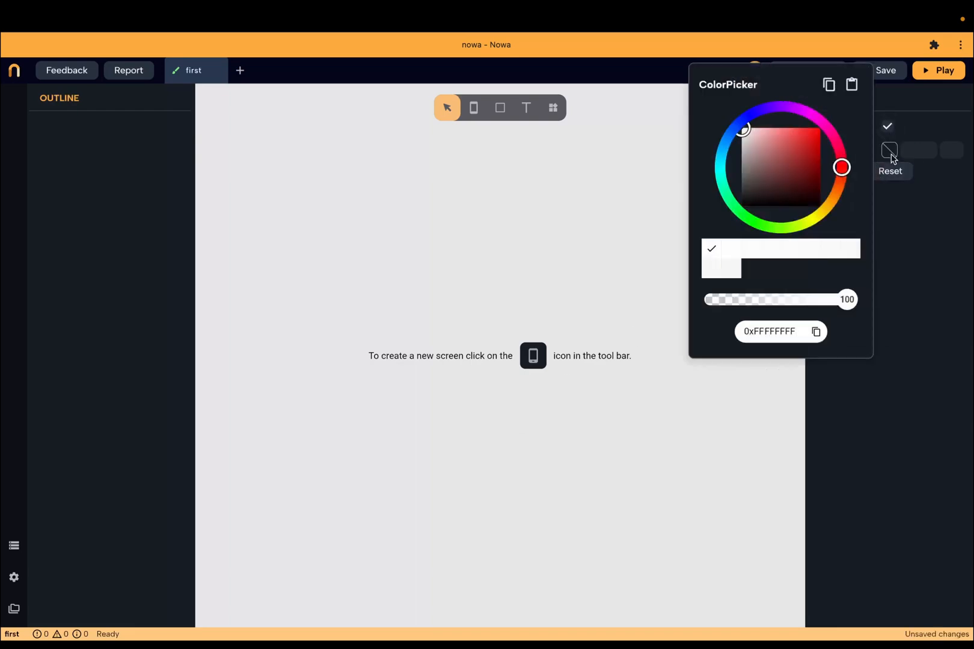
left_click_drag(783, 144, 763, 124)
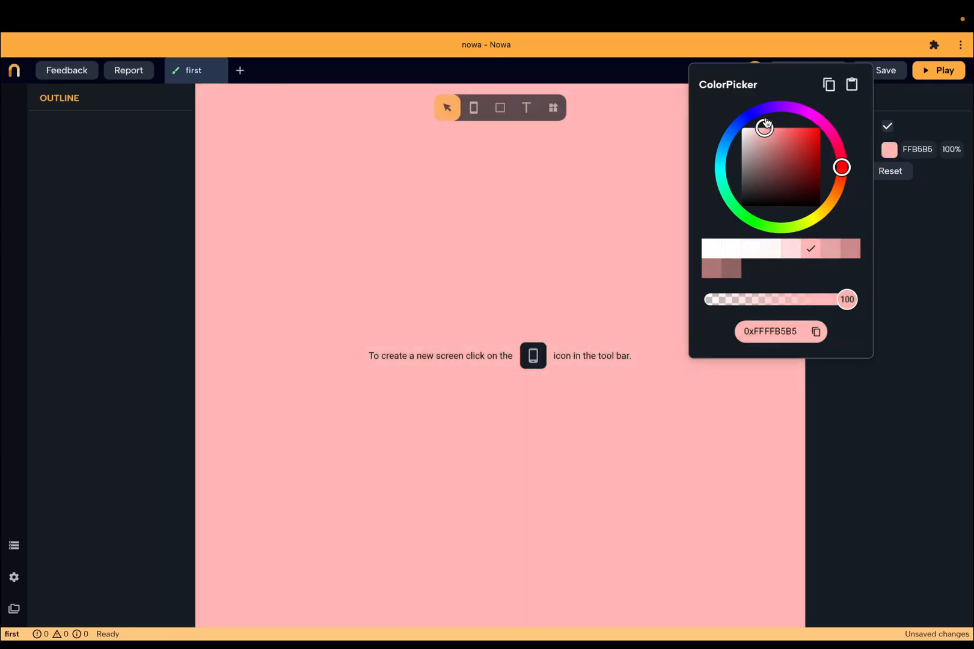
left_click(607, 174)
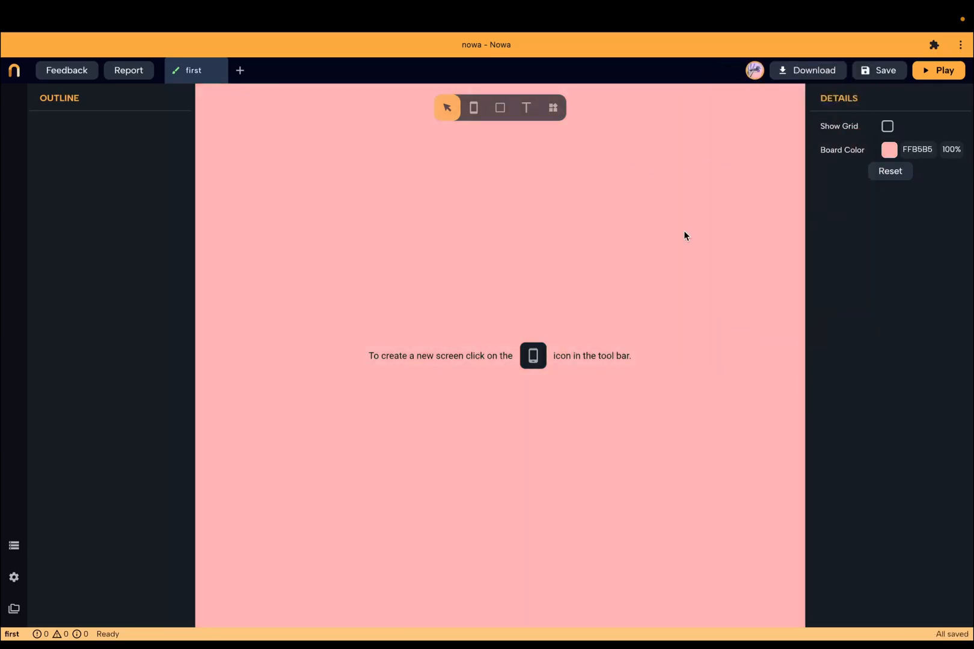
Create a screen named screenone from the Empty template and move it to about X 257, Y 106 on the board
left_click(475, 111)
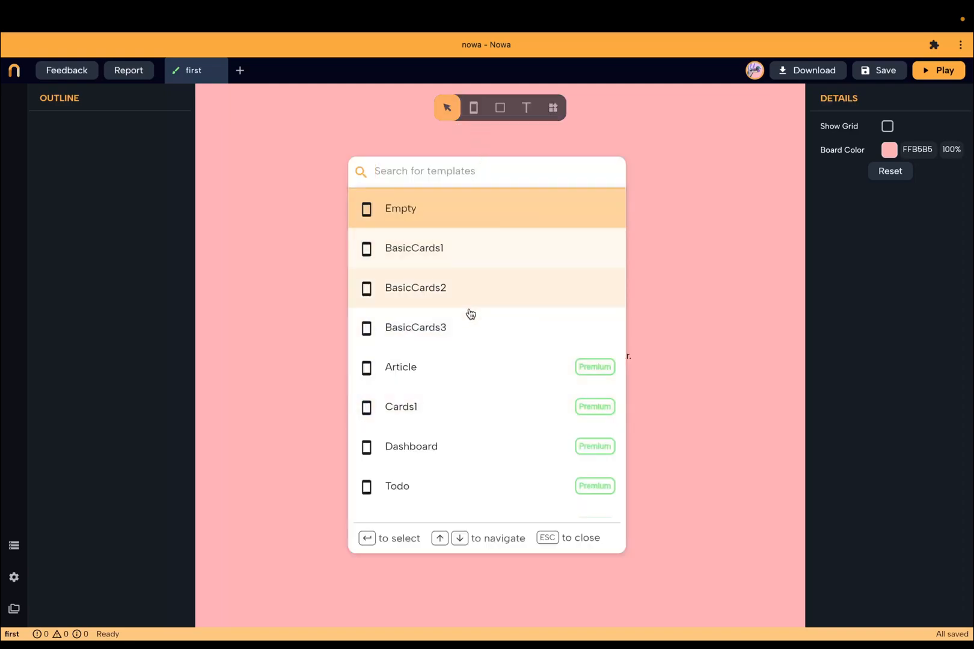
left_click(476, 214)
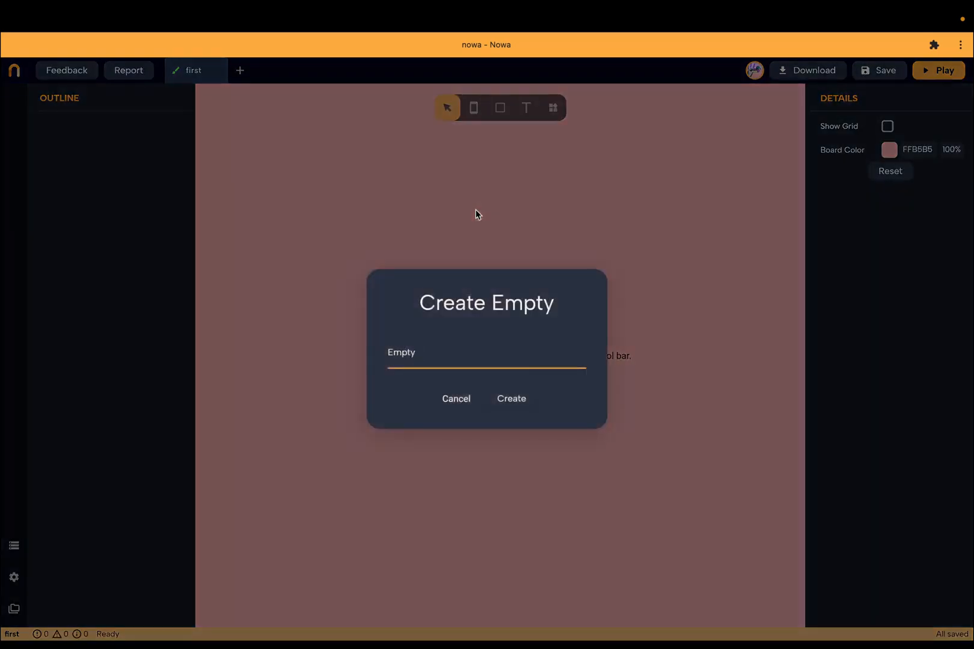
left_click_drag(424, 358, 374, 360)
type("screenone")
left_click(502, 392)
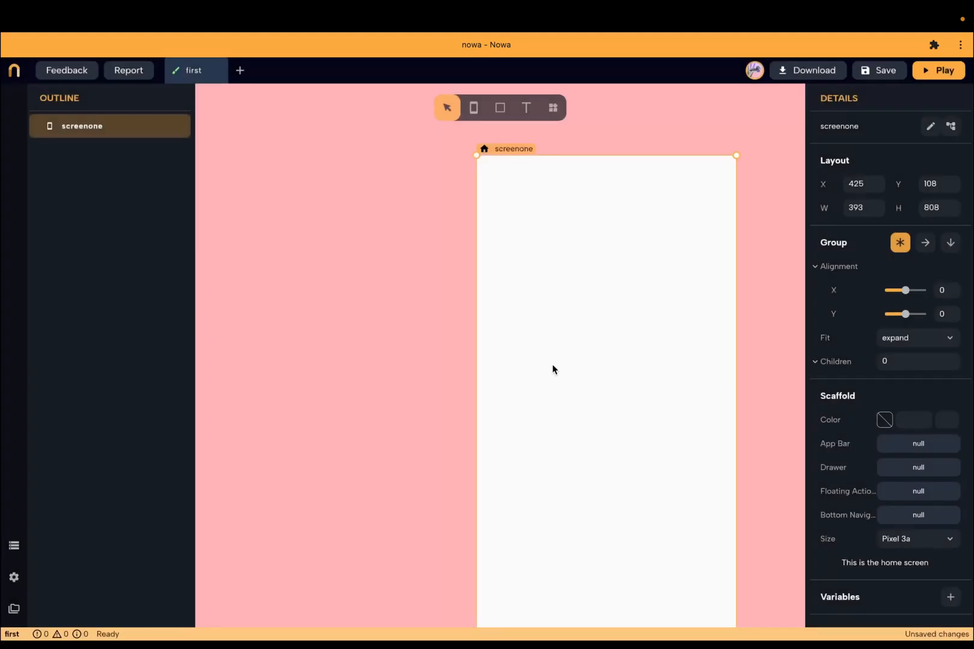
left_click_drag(580, 372, 470, 371)
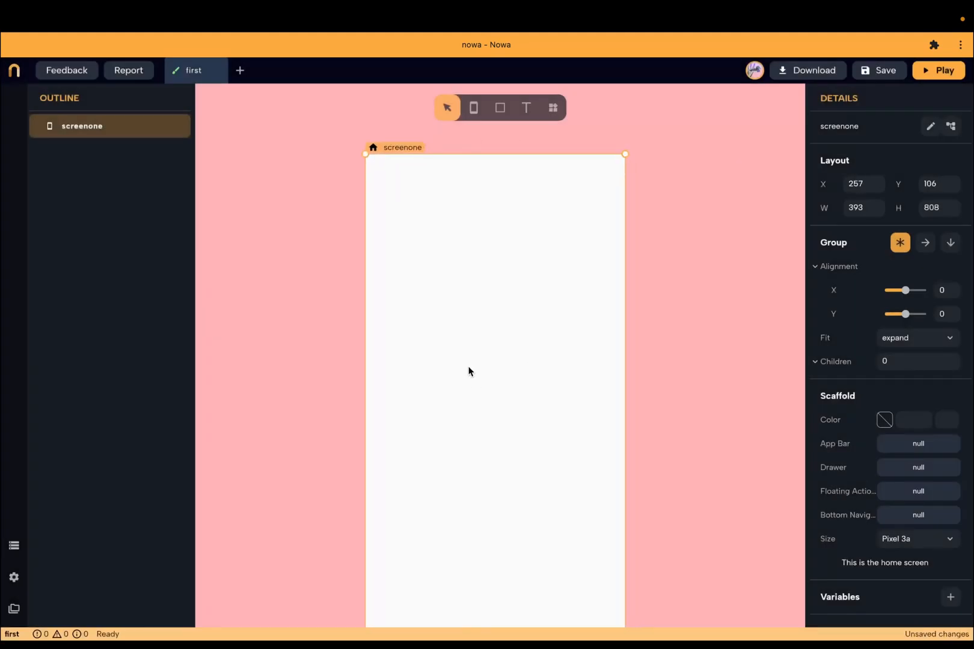
Set the device size of screenone to Galaxy S20+ and try resizing the screen freehand from its corner
left_click(667, 417)
scroll(667, 417, "right", 1)
scroll(667, 418, "down", 1)
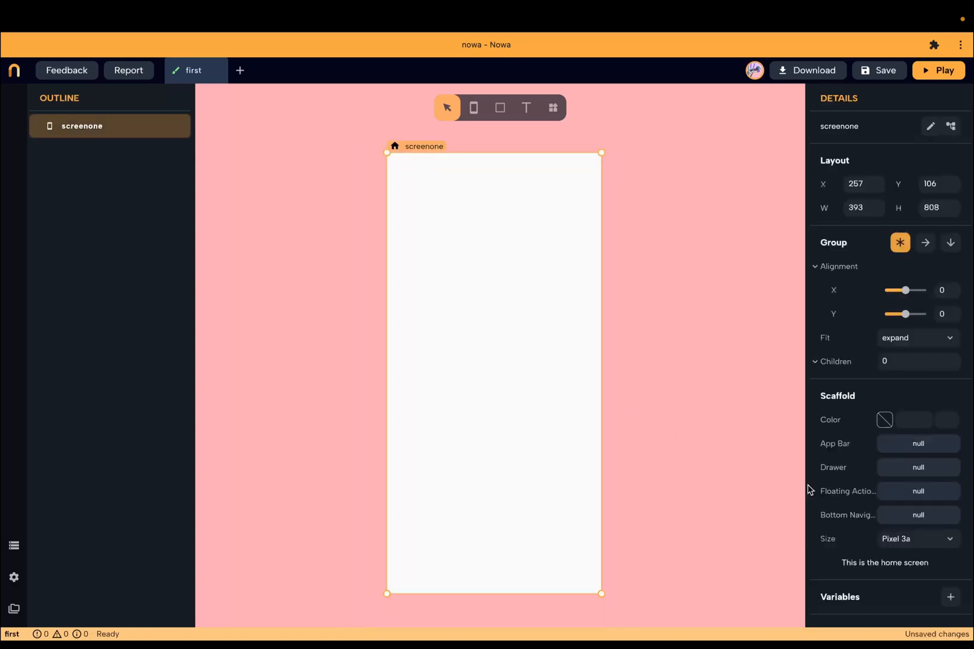
scroll(853, 502, "down", 1)
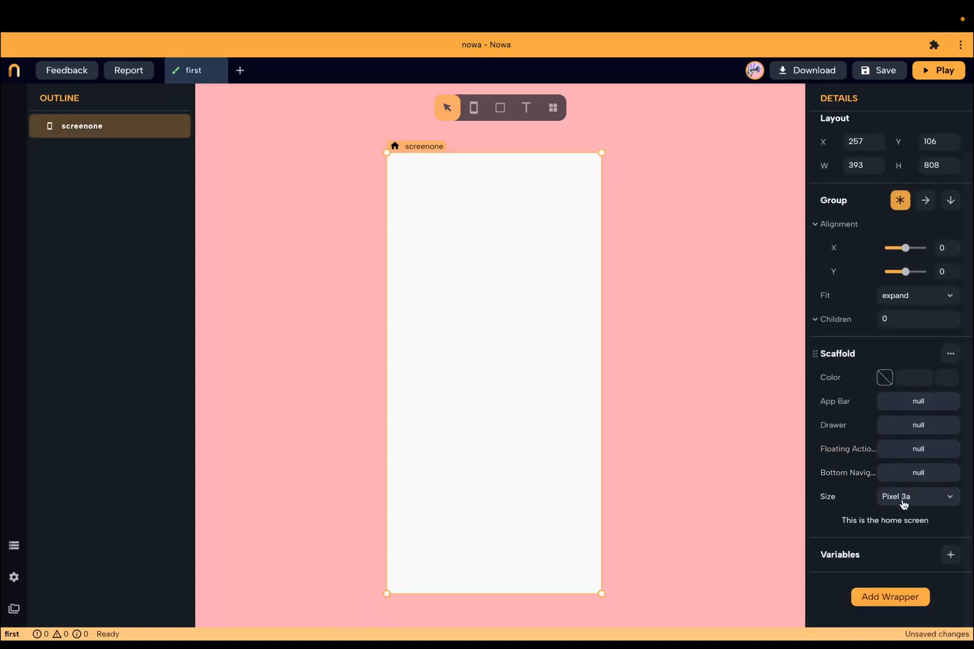
left_click(902, 499)
left_click(902, 493)
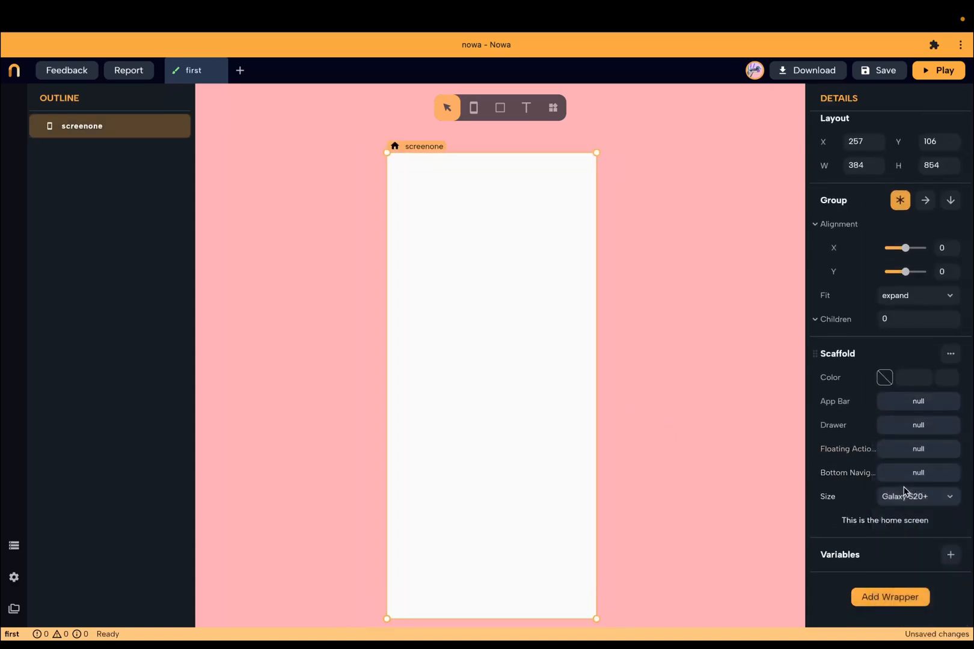
left_click_drag(594, 618, 552, 593)
left_click(719, 407)
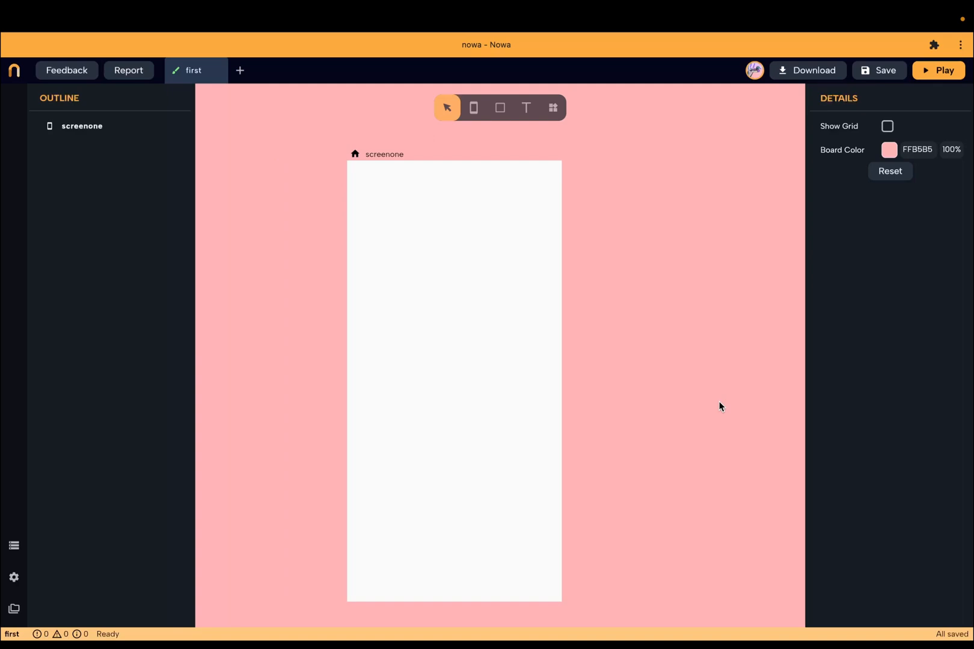
Draw a container about 215 wide and 151 high on screenone and place it about 89 from the left and 119 from the top
left_click(501, 109)
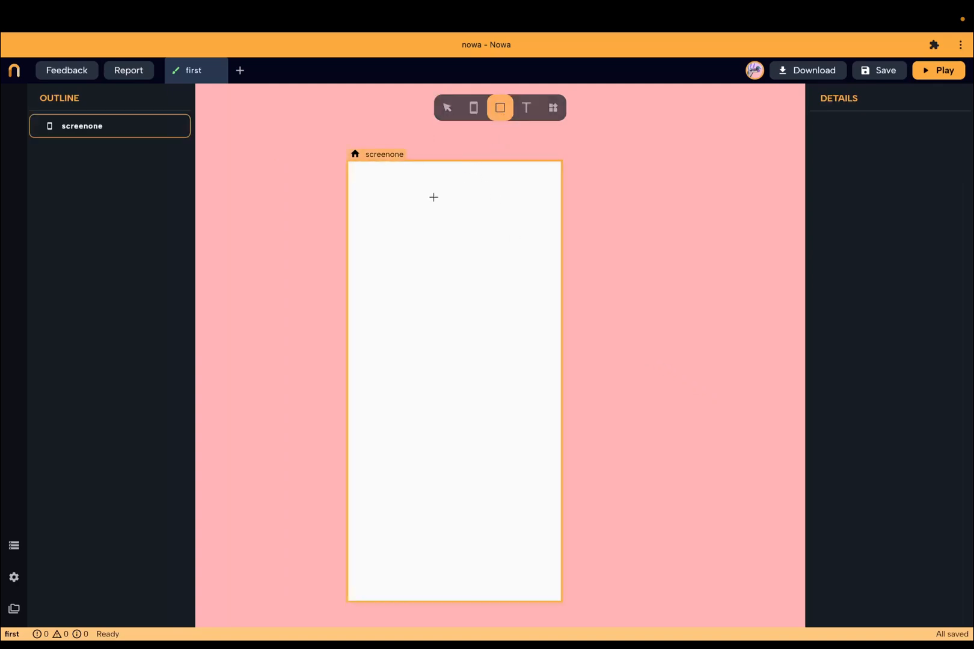
left_click_drag(398, 197, 515, 279)
left_click_drag(479, 246, 478, 273)
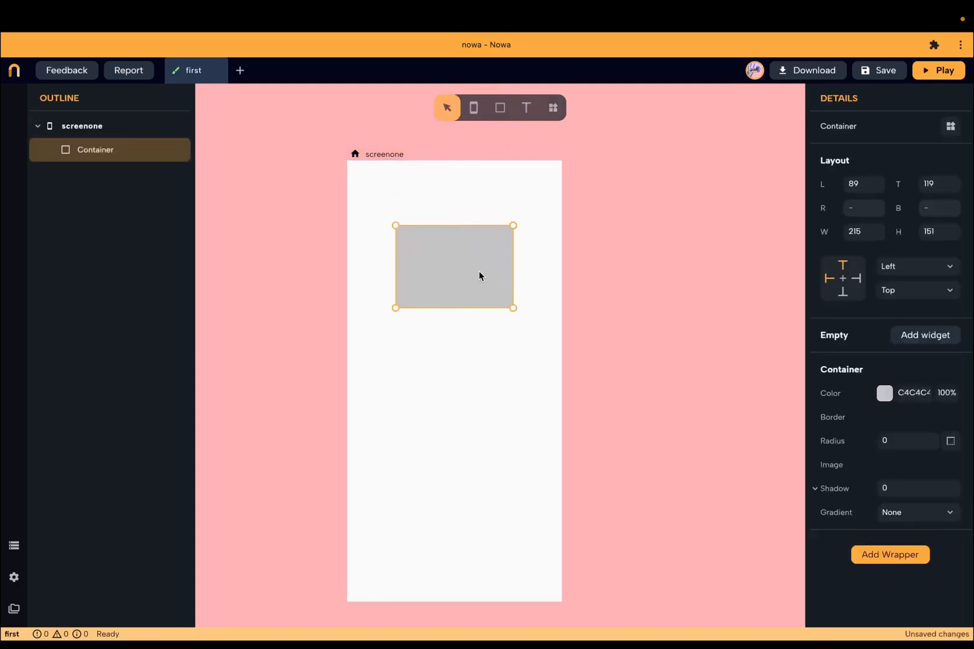
Add a text box about 135 by 53 over the upper part of the container, reading "Hello :)"
left_click(527, 109)
left_click_drag(412, 243, 487, 271)
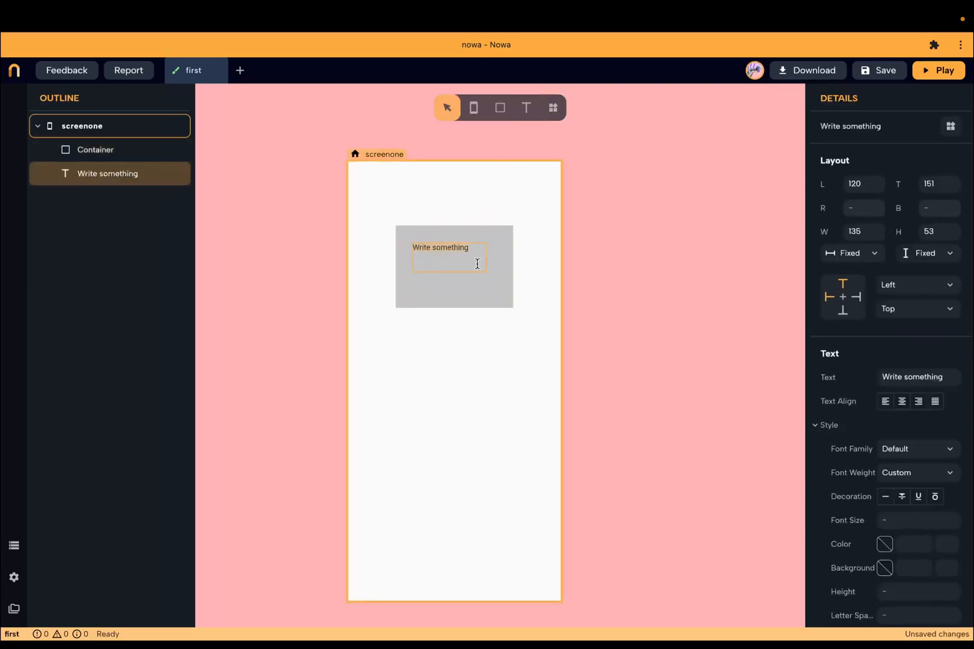
type("Hello :)")
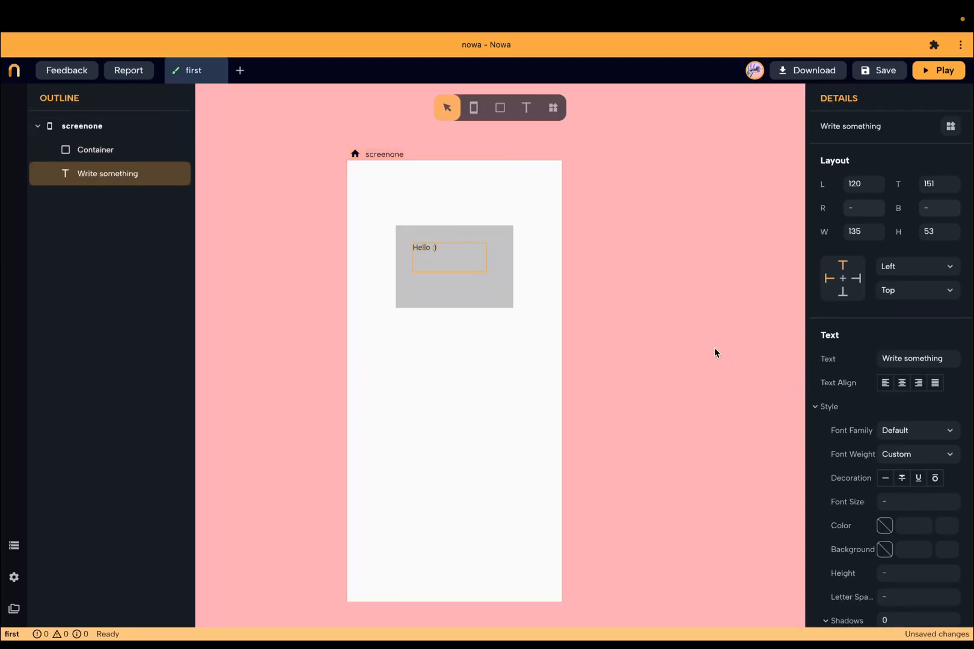
left_click(668, 313)
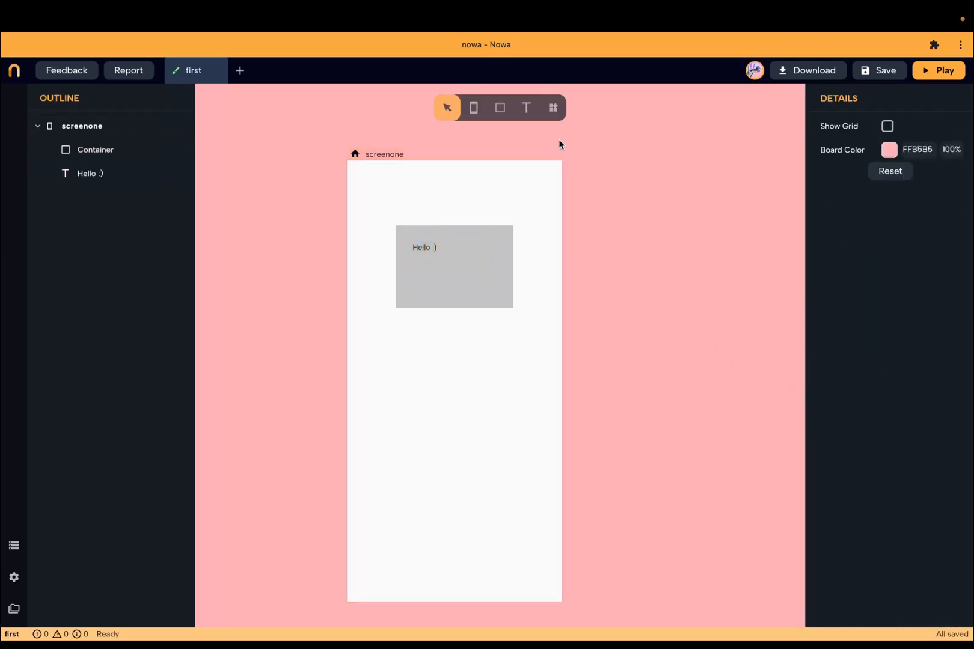
Add an Icon widget to screenone and place the star inside the container, to the right of the Hello text
left_click(552, 107)
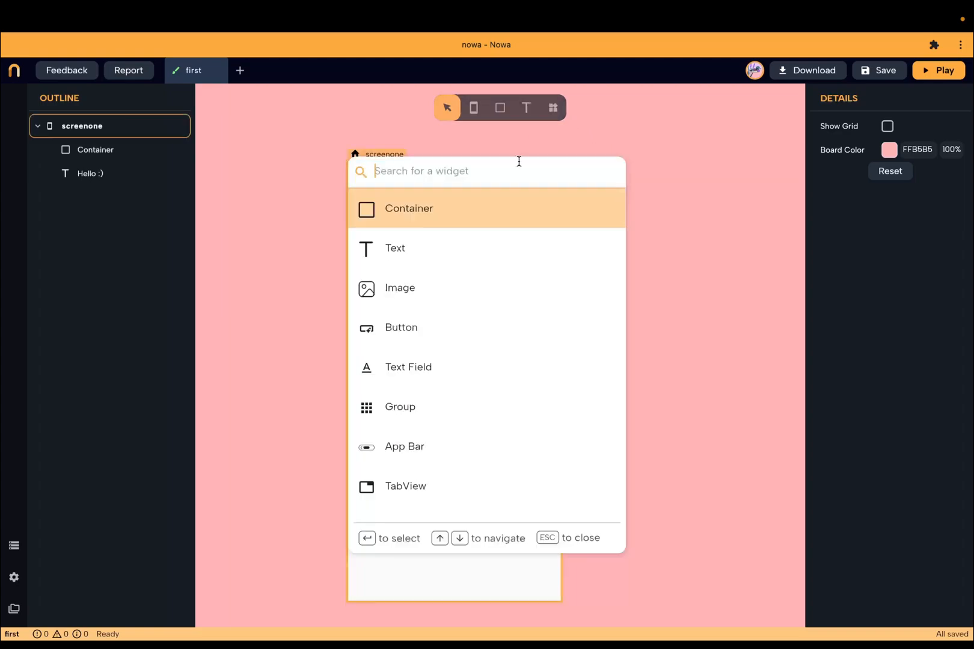
type("icon")
left_click(489, 209)
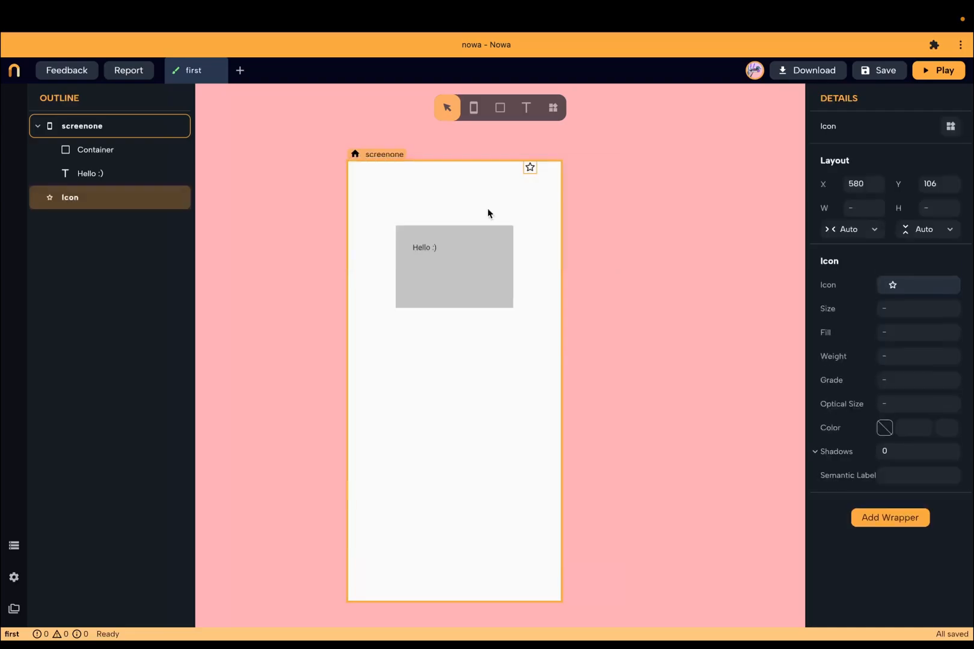
left_click_drag(531, 169, 491, 250)
left_click(536, 231)
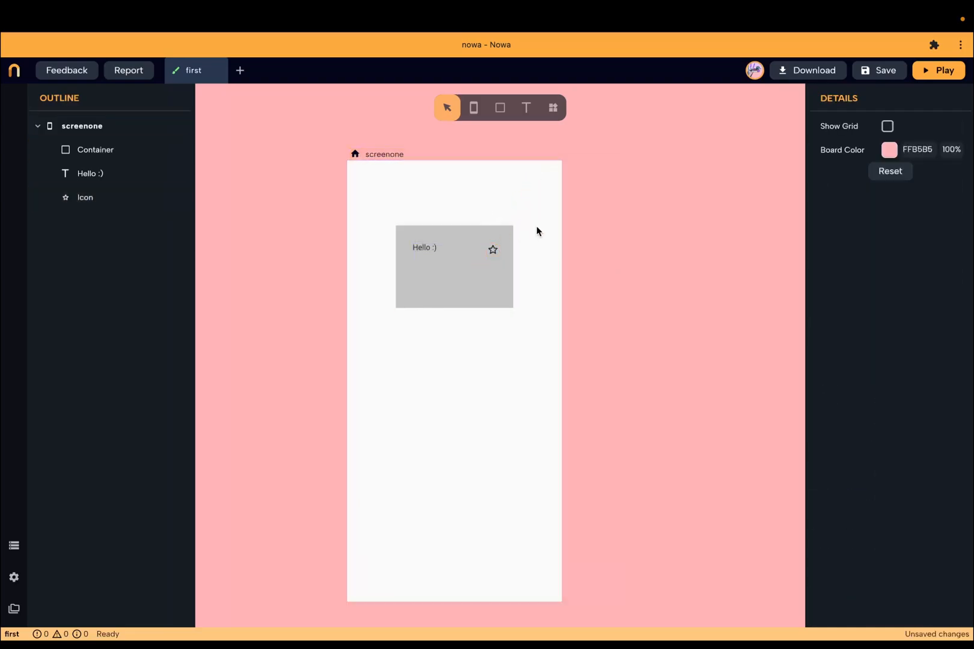
Set the container's color to pink FFB2B2 and its corner radius to 20
left_click(507, 280)
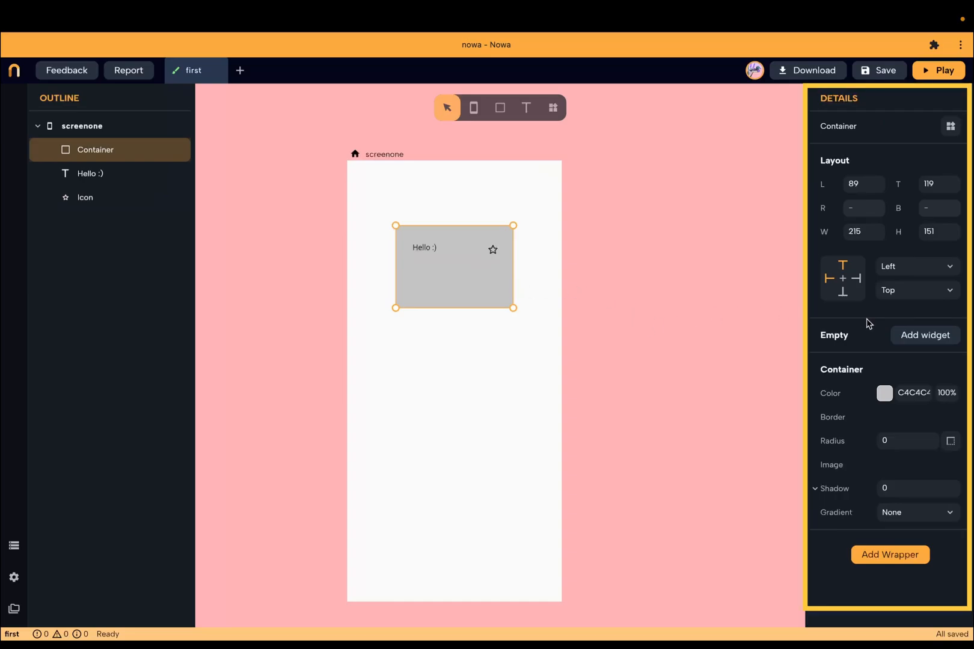
left_click(884, 395)
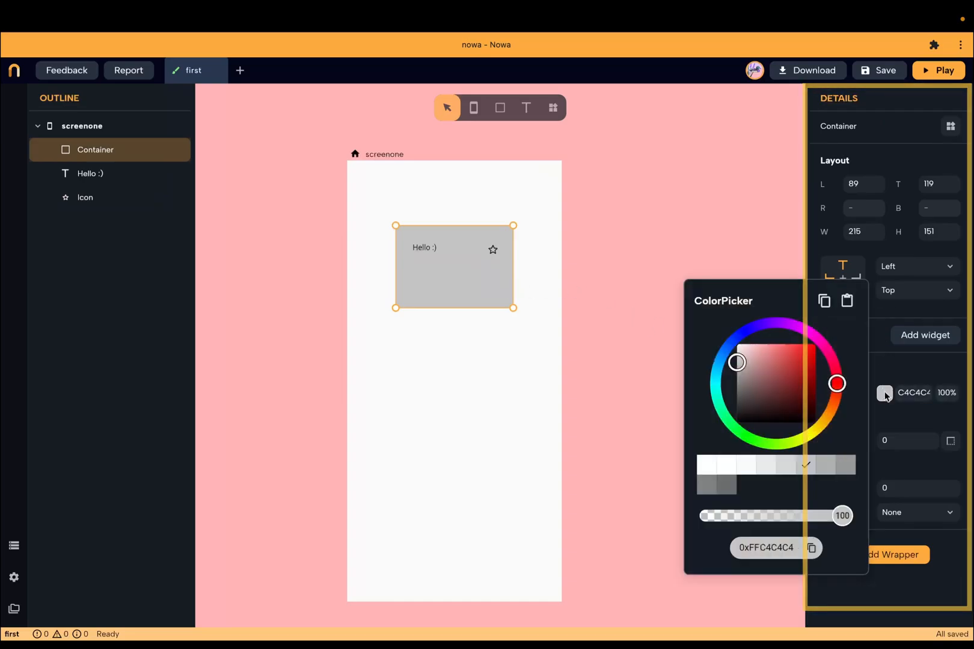
left_click_drag(798, 370, 762, 343)
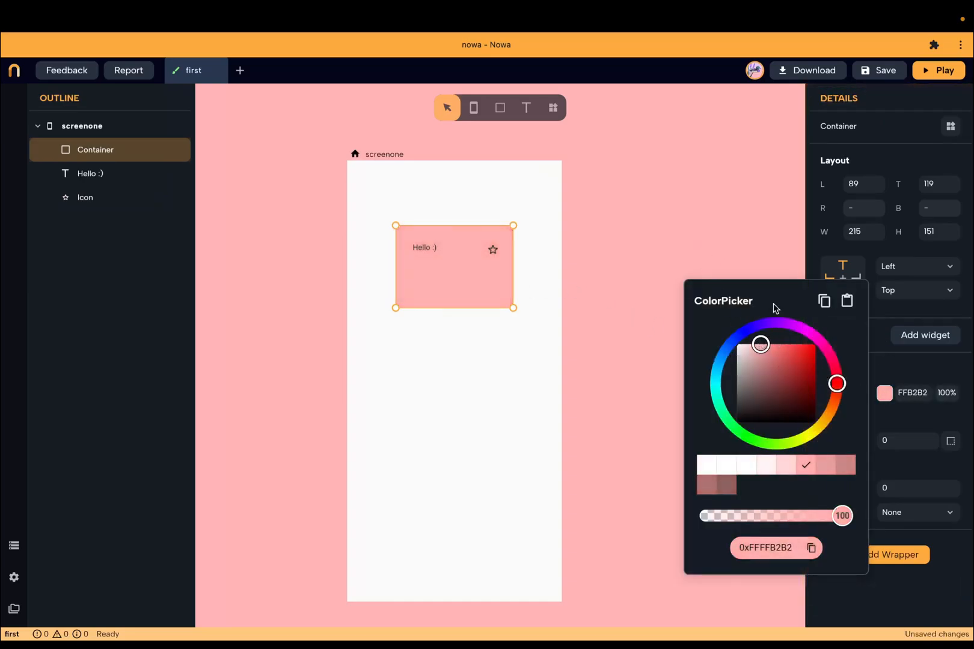
double_click(910, 439)
type("20")
key("Return")
left_click(588, 353)
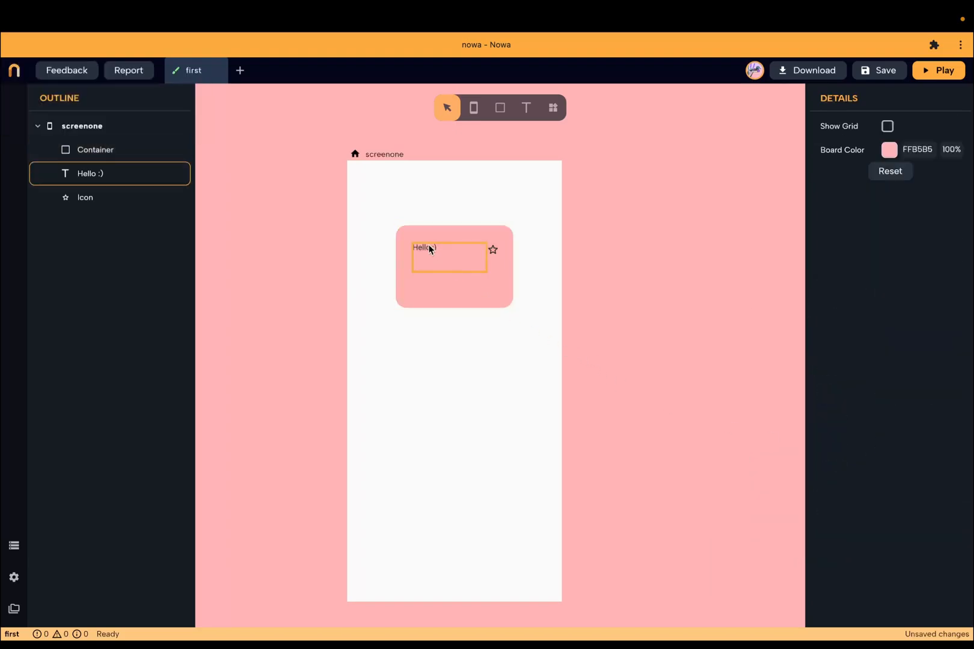
Set the font size of the "Hello :)" text to 30
left_click(428, 249)
left_click(909, 515)
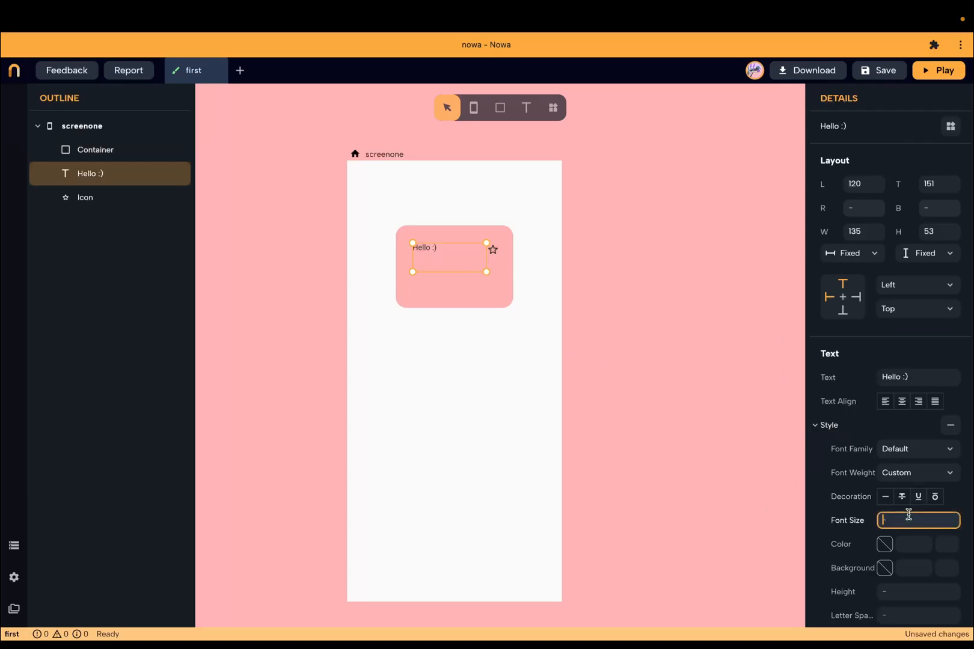
type("30")
left_click(571, 353)
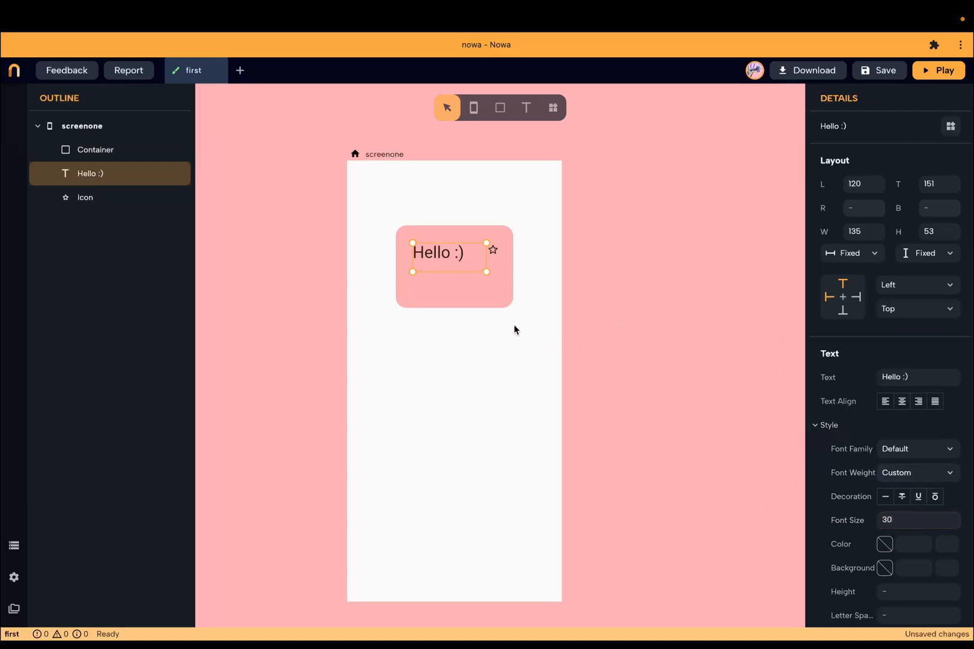
Set the star icon's size to 50 and move it below the "Hello :)" text inside the container
left_click(492, 250)
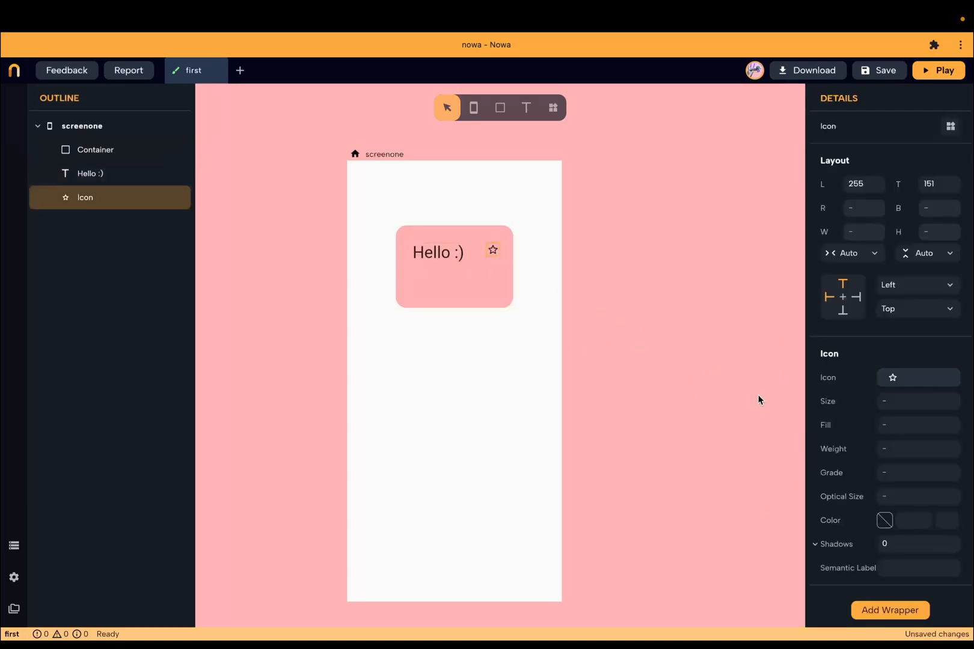
left_click(899, 402)
type("30")
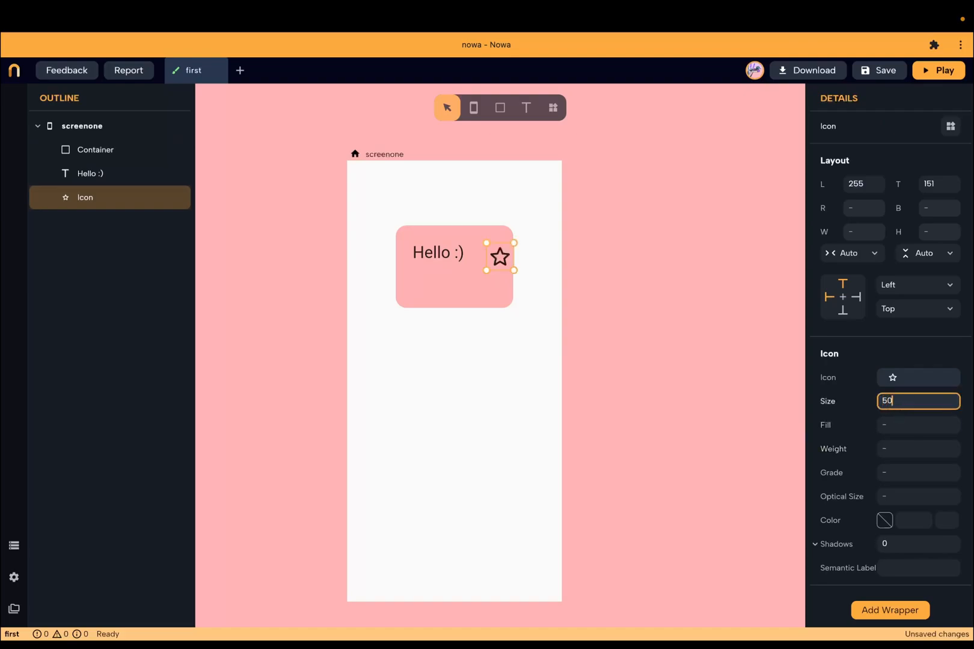
left_click(514, 257)
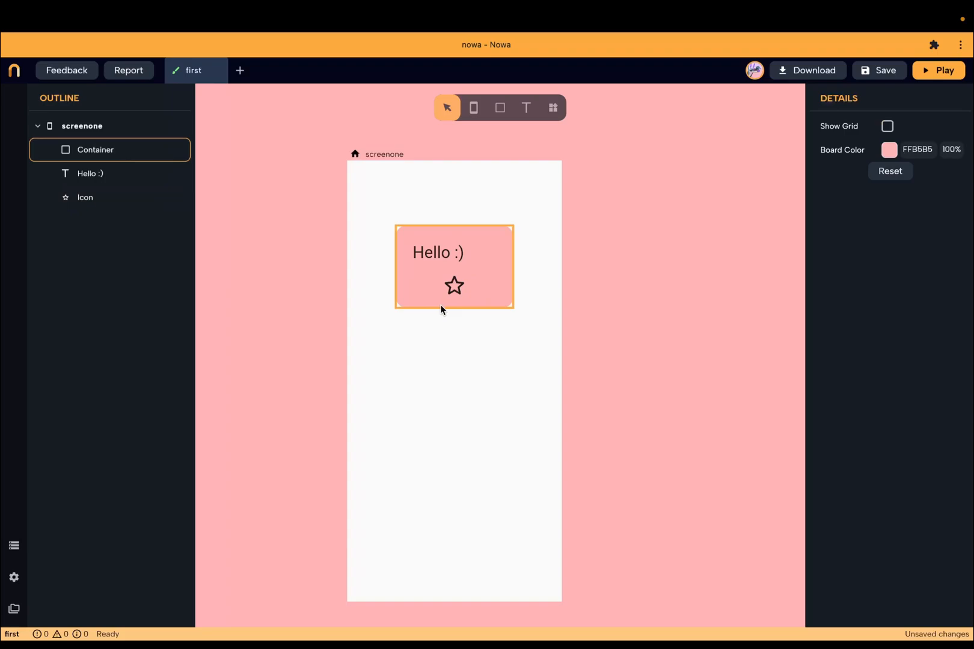
Recolor the rounded container behind the "Hello :)" text to light purple
left_click(508, 275)
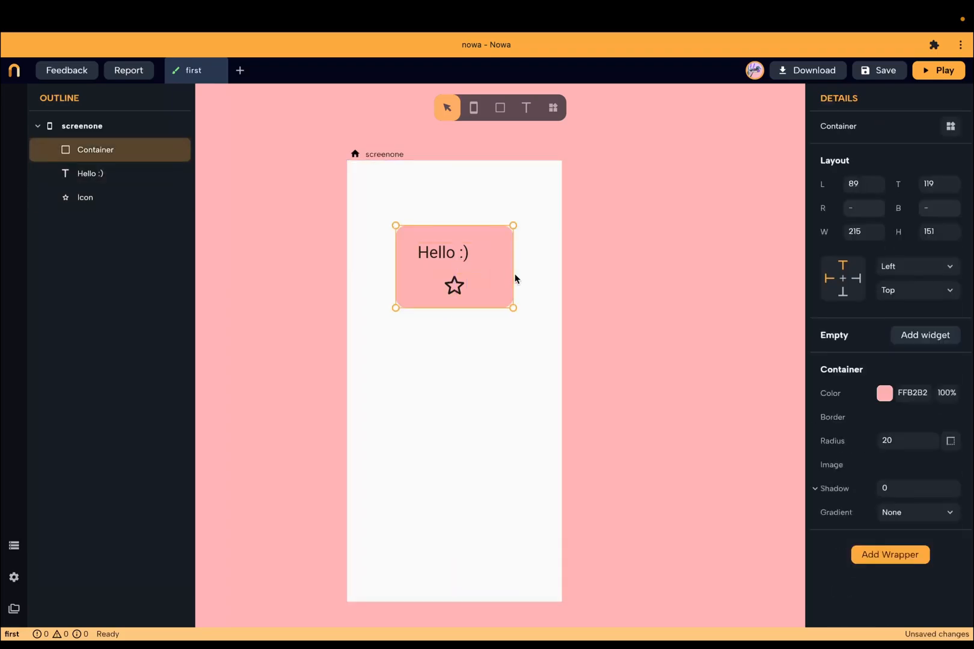
left_click(885, 393)
left_click(791, 325)
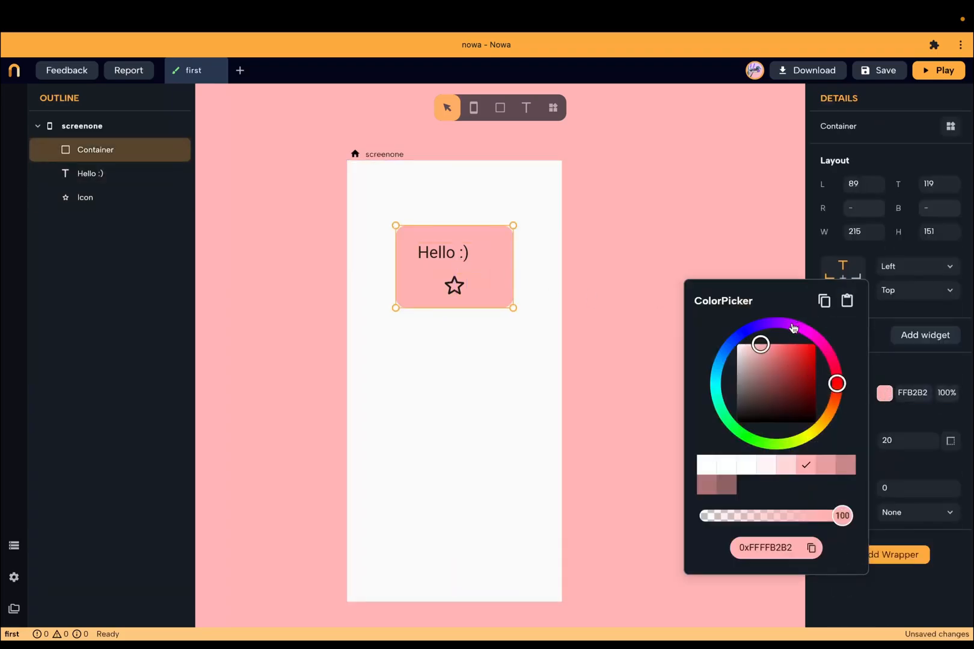
left_click(721, 271)
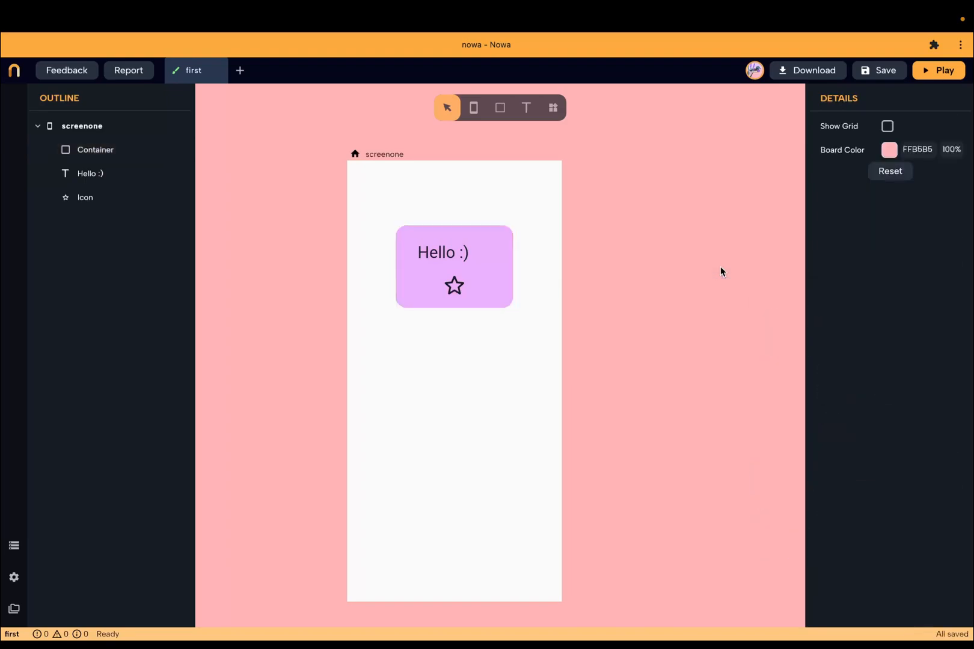
scroll(720, 268, "right", 2)
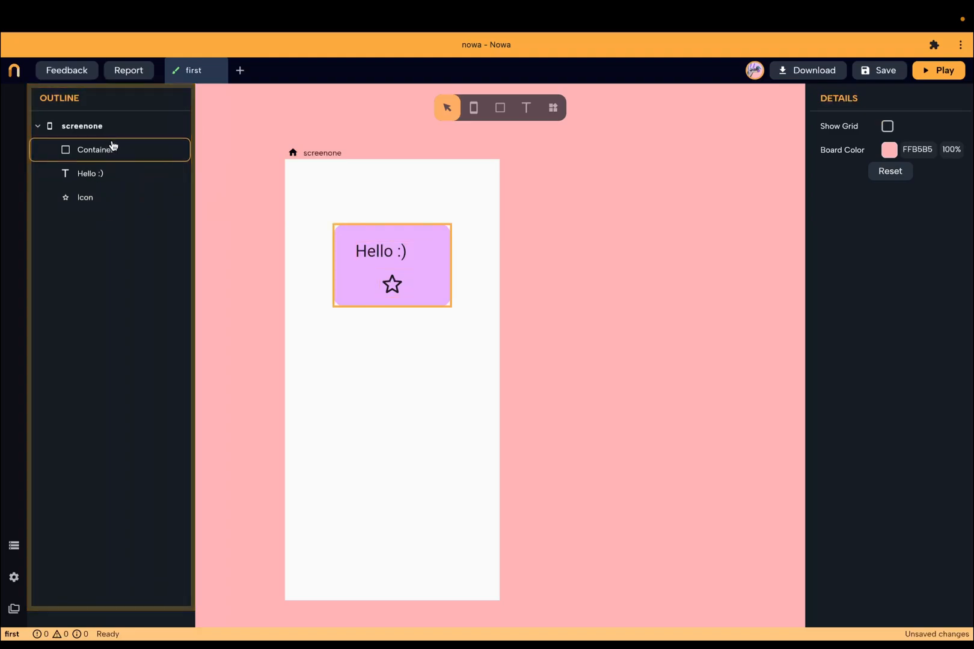
left_click_drag(109, 153, 129, 144)
left_click(402, 336)
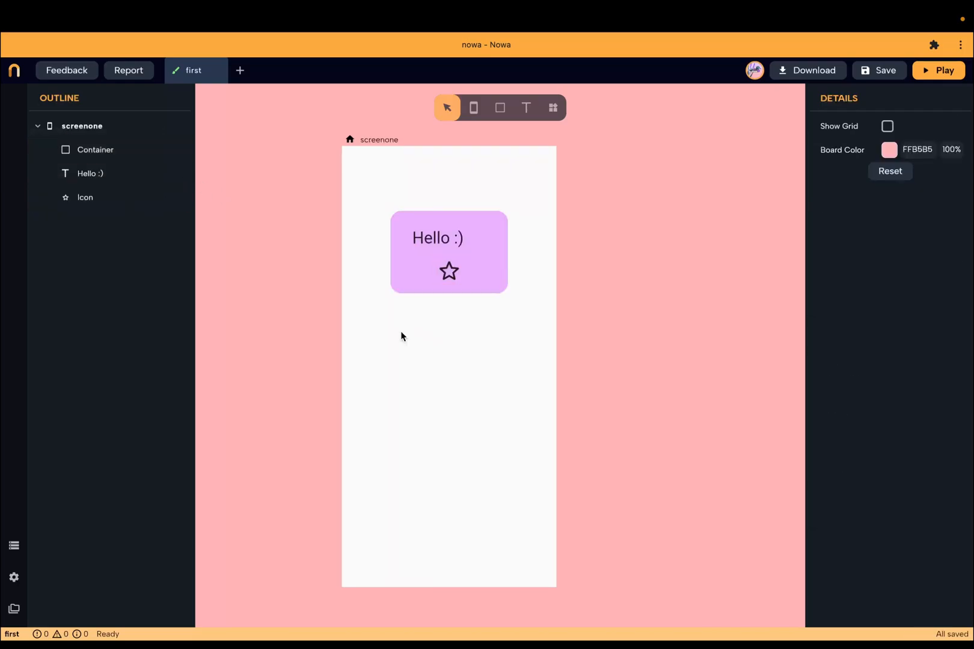
Add a new board to the project and create an empty screen named screentwo on it
left_click(239, 72)
left_click(274, 75)
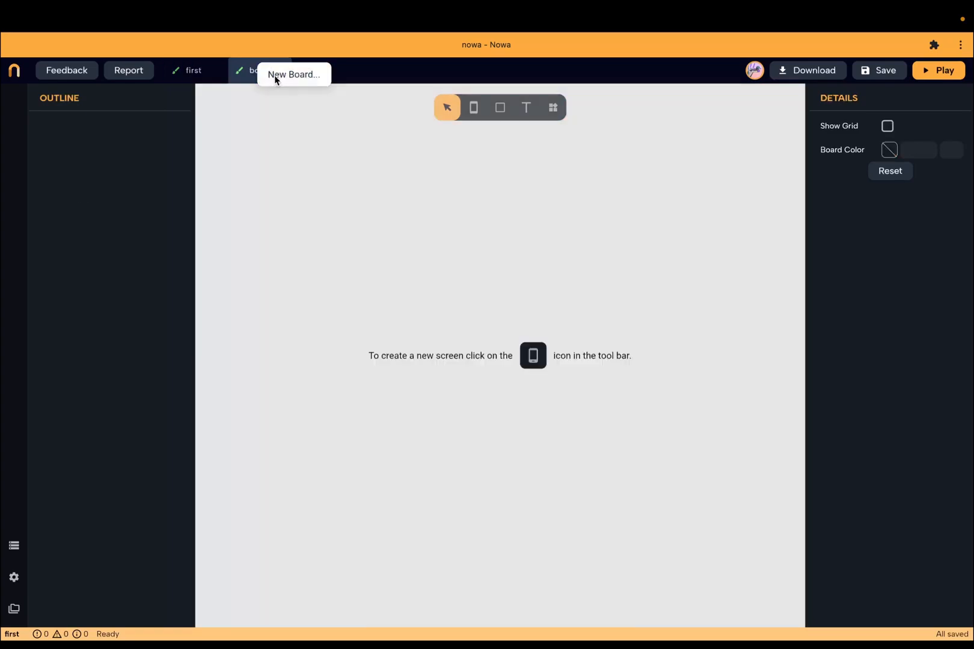
left_click_drag(459, 315, 462, 291)
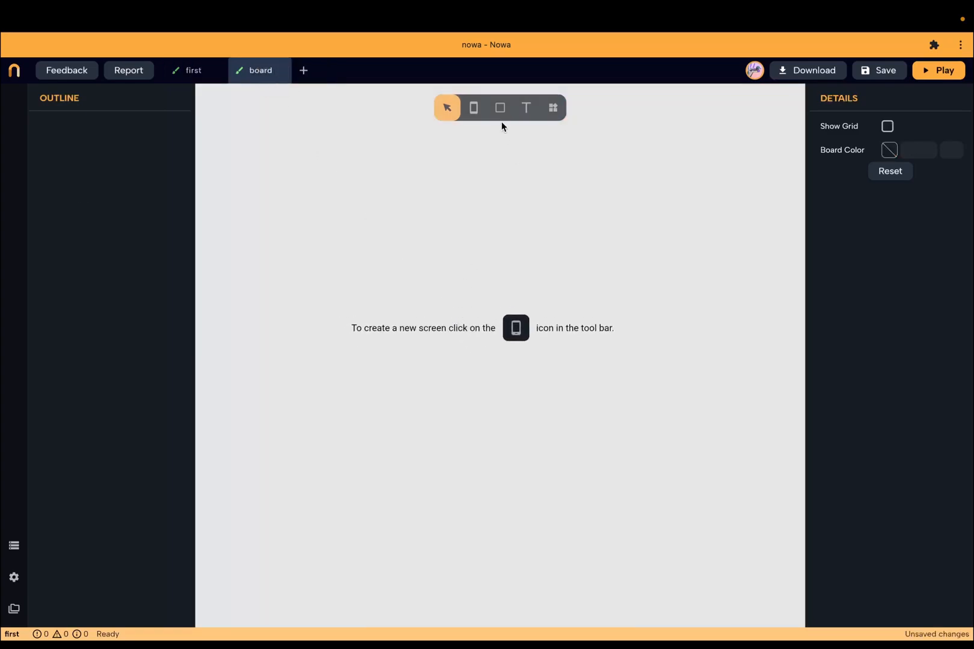
left_click(474, 108)
left_click(459, 207)
left_click_drag(440, 345, 370, 350)
type("screentwo")
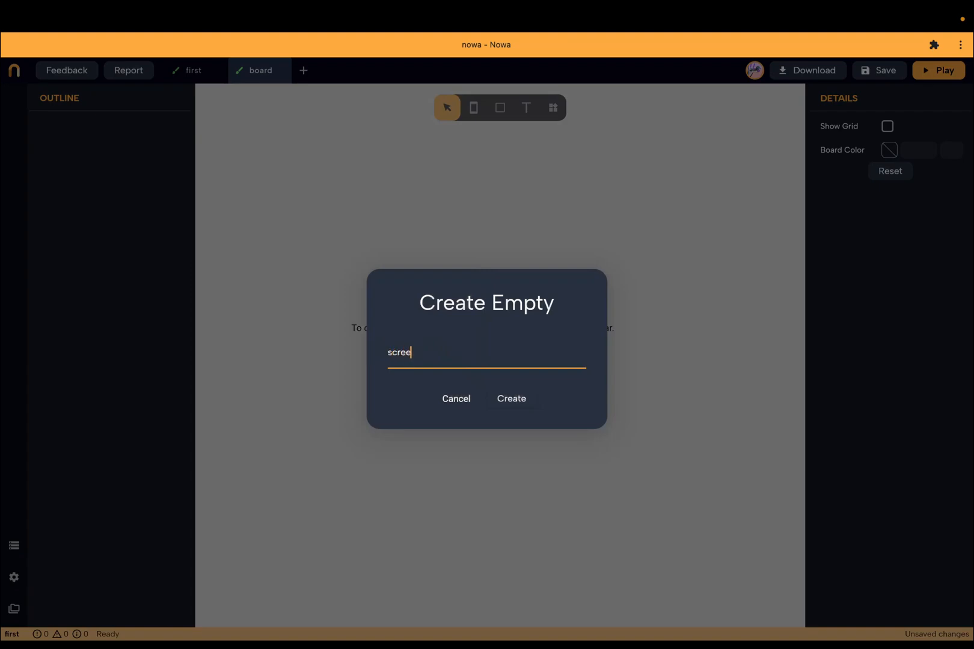
left_click(518, 401)
left_click(318, 195)
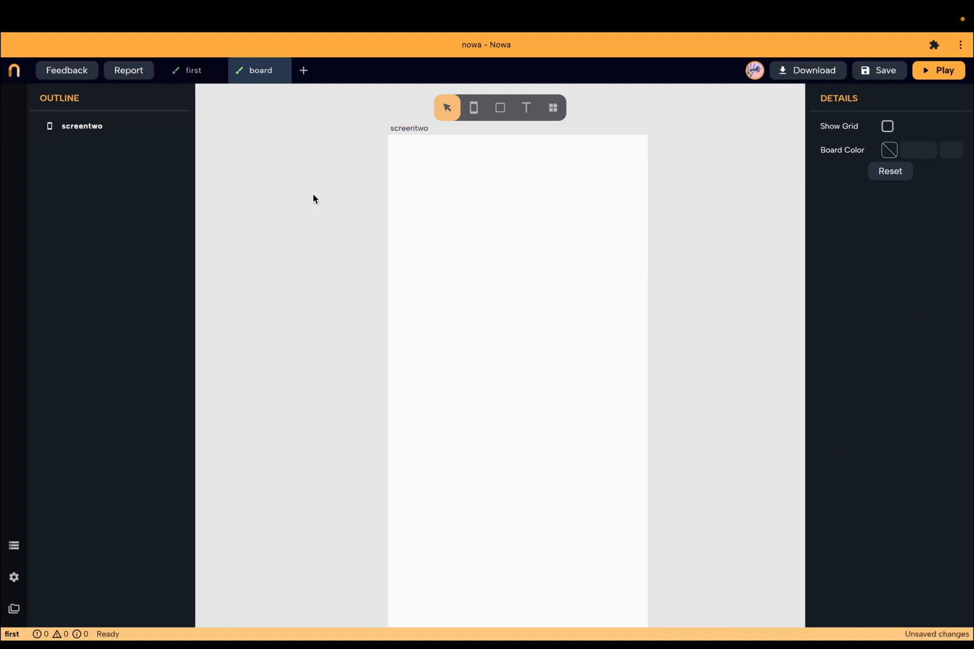
Return to the first board and insert screentwo through the widget search, placing it to the right of screenone
left_click(194, 71)
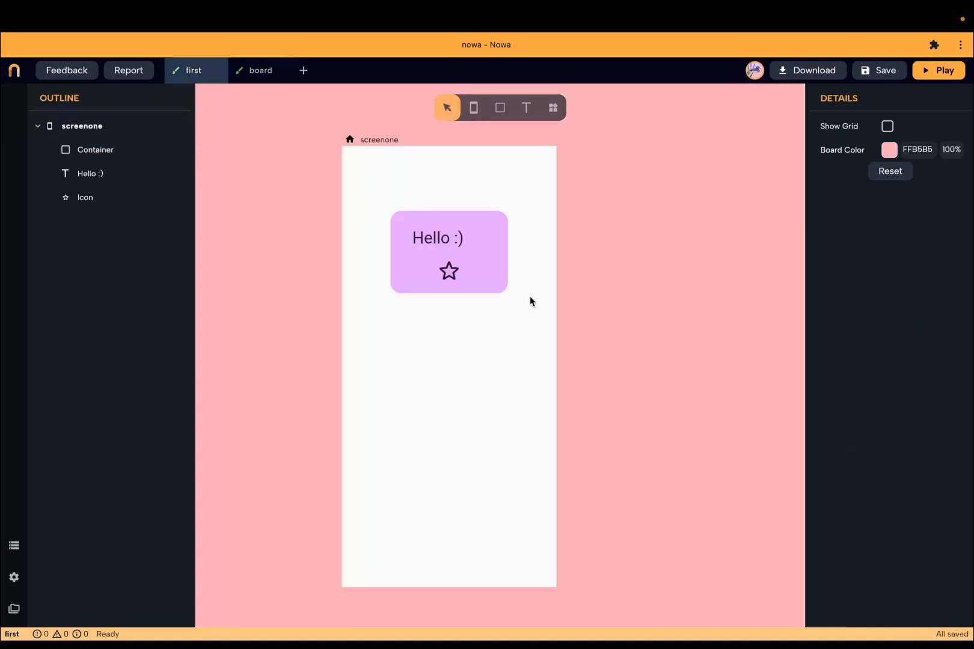
left_click(552, 108)
left_click(613, 135)
left_click(552, 108)
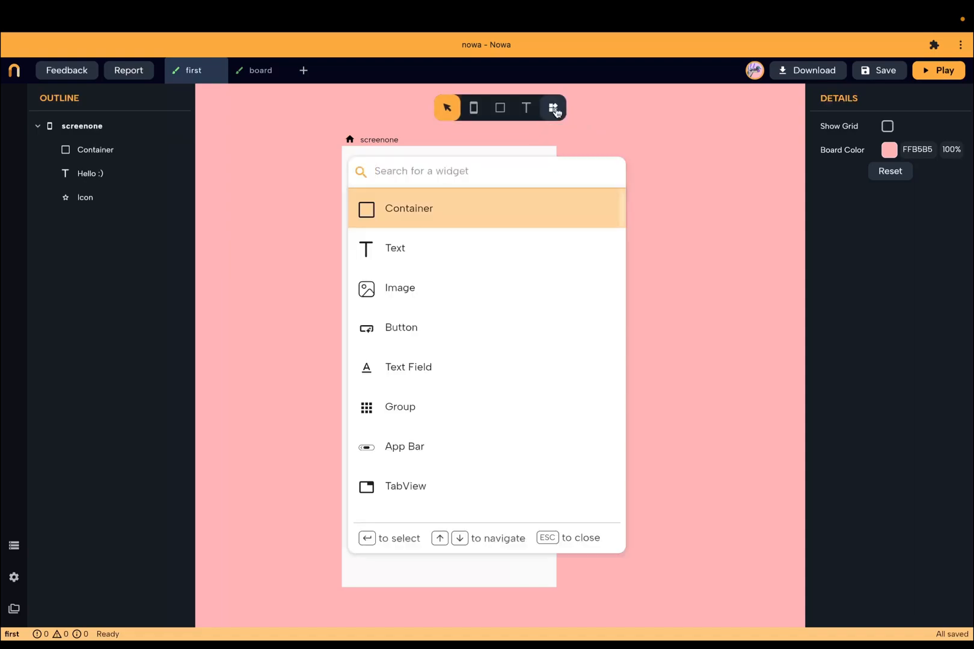
type("scr")
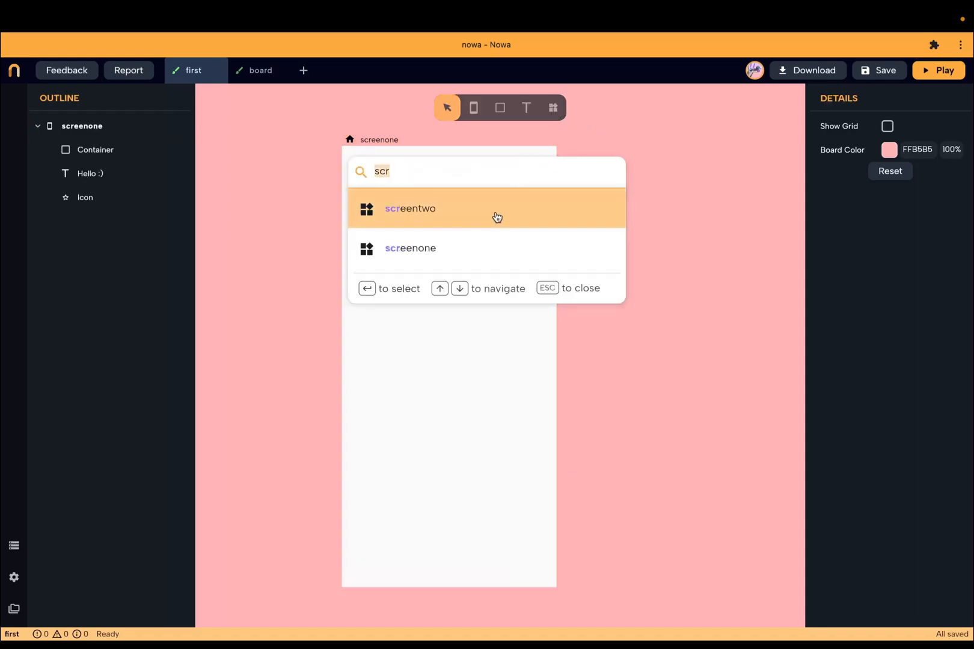
left_click(495, 218)
left_click_drag(588, 250, 646, 257)
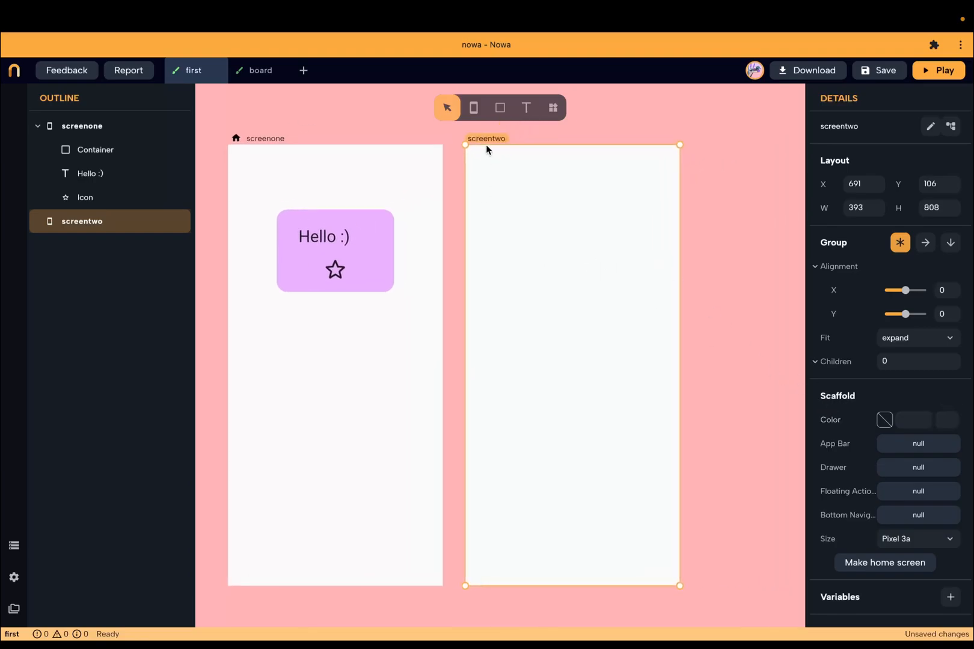
Draw a container about 279 by 206 in the upper part of screentwo and check it on the second board
left_click(504, 112)
mouse_move(496, 209)
left_mouse_down()
mouse_move(665, 327)
mouse_move(651, 322)
left_mouse_up()
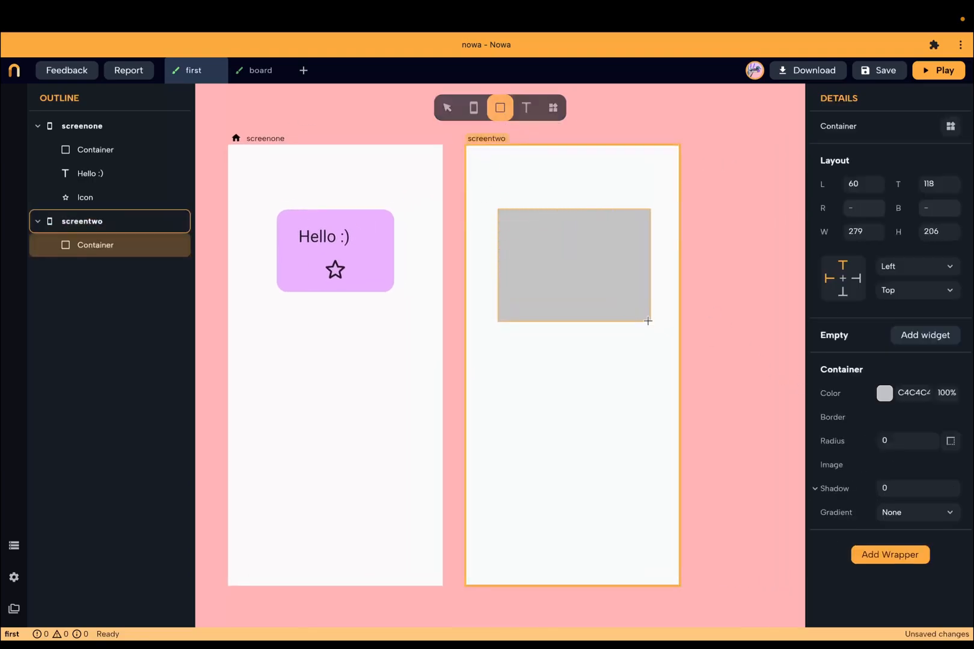
left_click(344, 102)
left_click(254, 73)
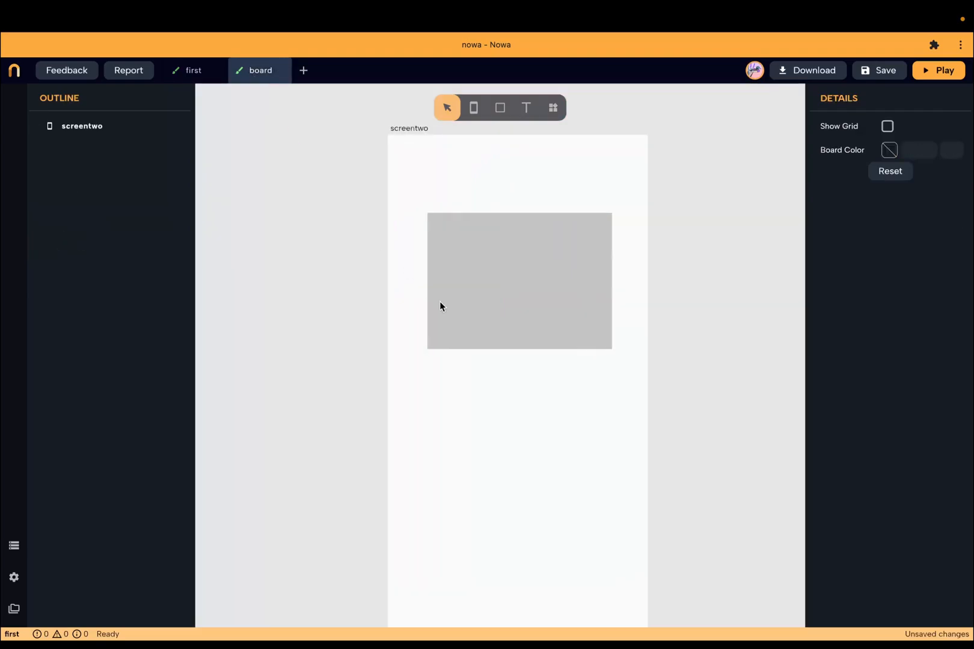
left_click(195, 71)
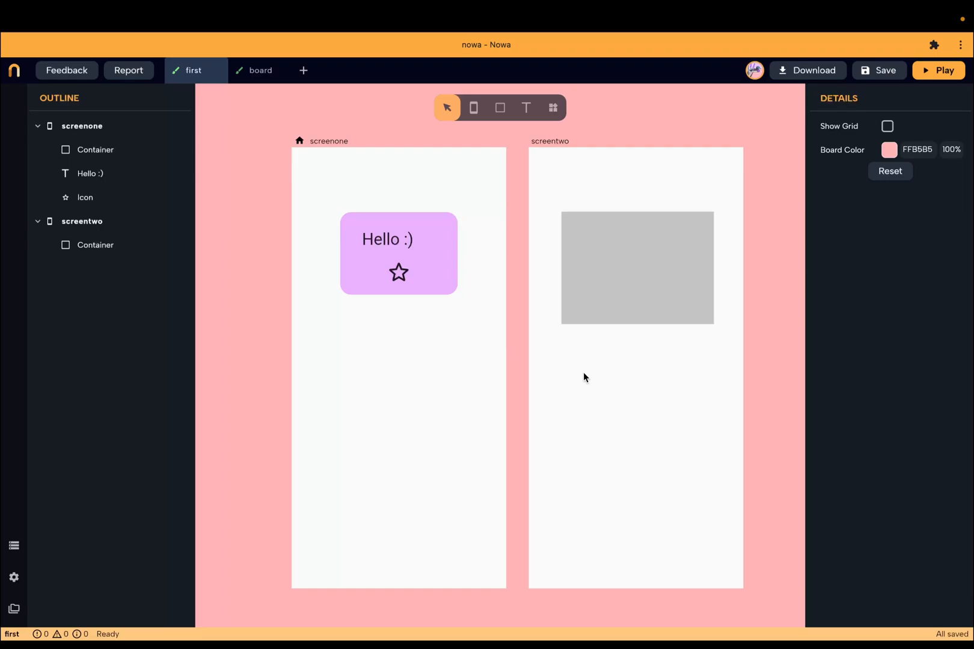
Add a Button widget to screenone, centered below the purple container and sized about 165 by 67
left_click(557, 113)
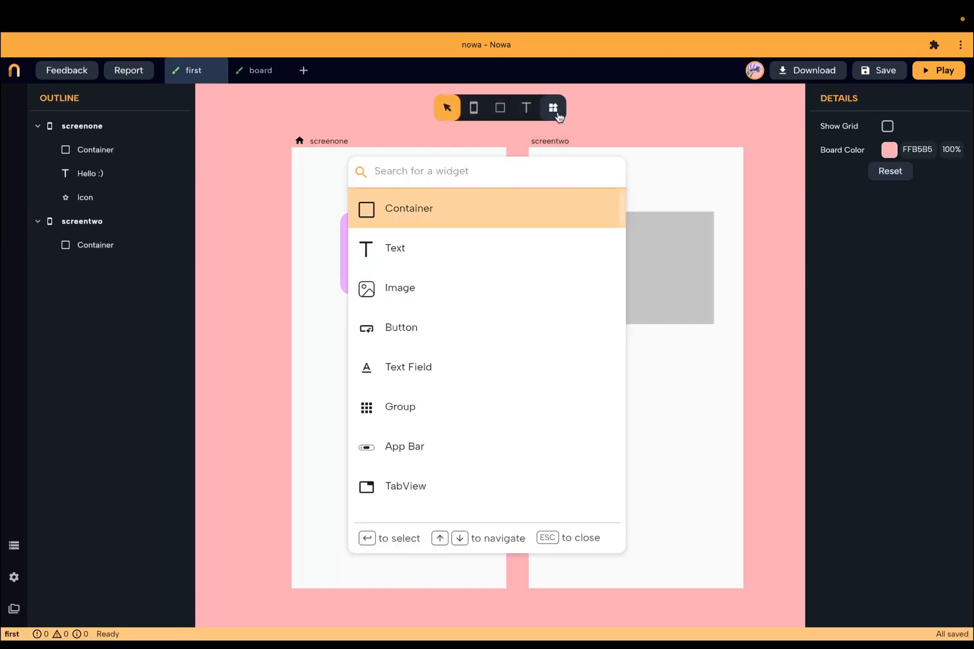
type("butt")
left_click(476, 246)
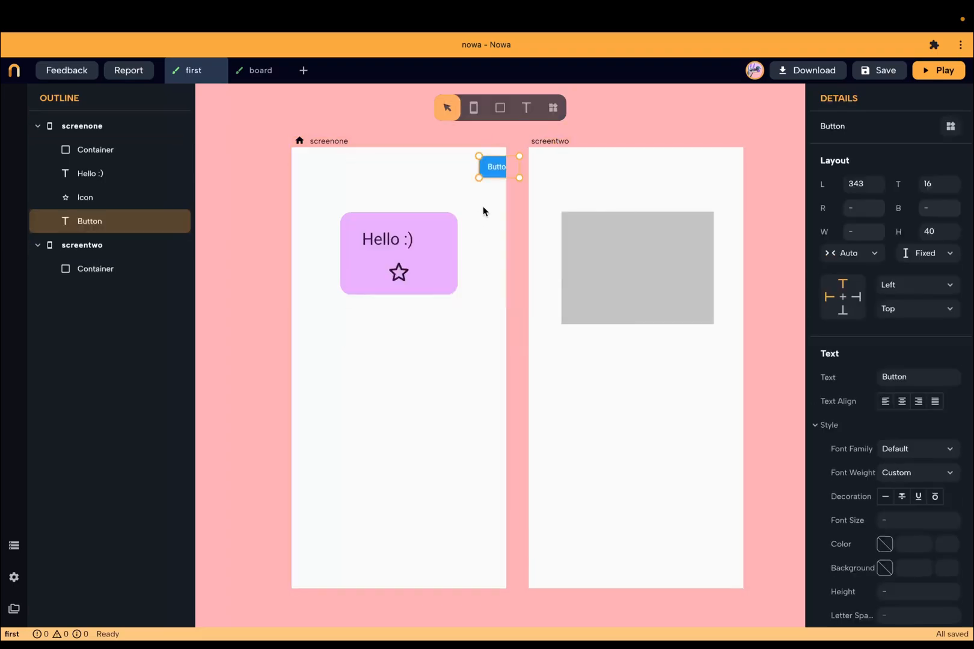
left_click_drag(496, 167, 413, 373)
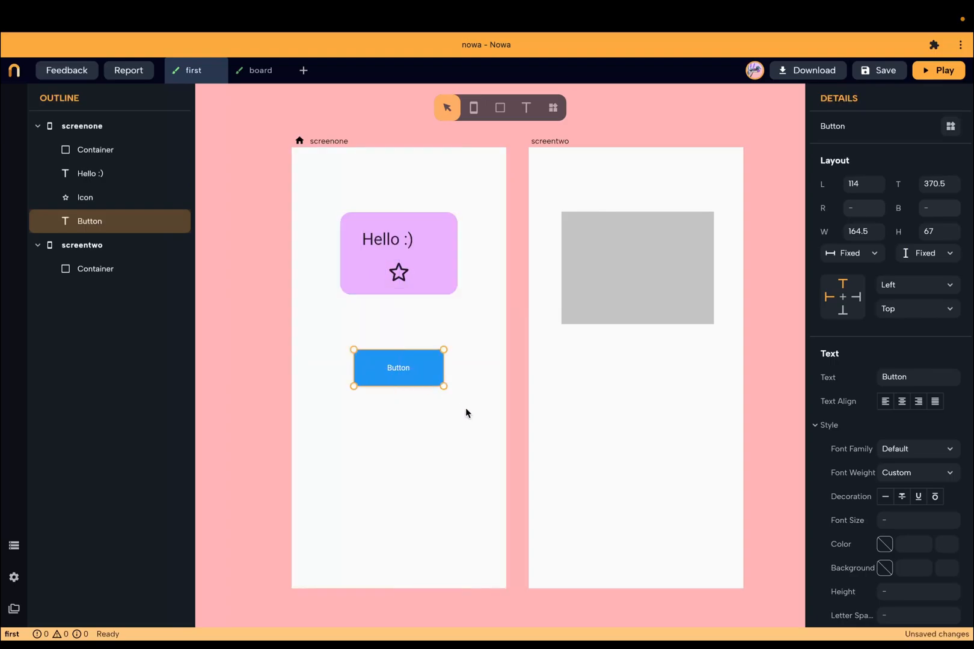
Open the button's On Pressed logic for editing and expand its editor into a separate tab
scroll(465, 408, "down", 2)
scroll(466, 407, "right", 2)
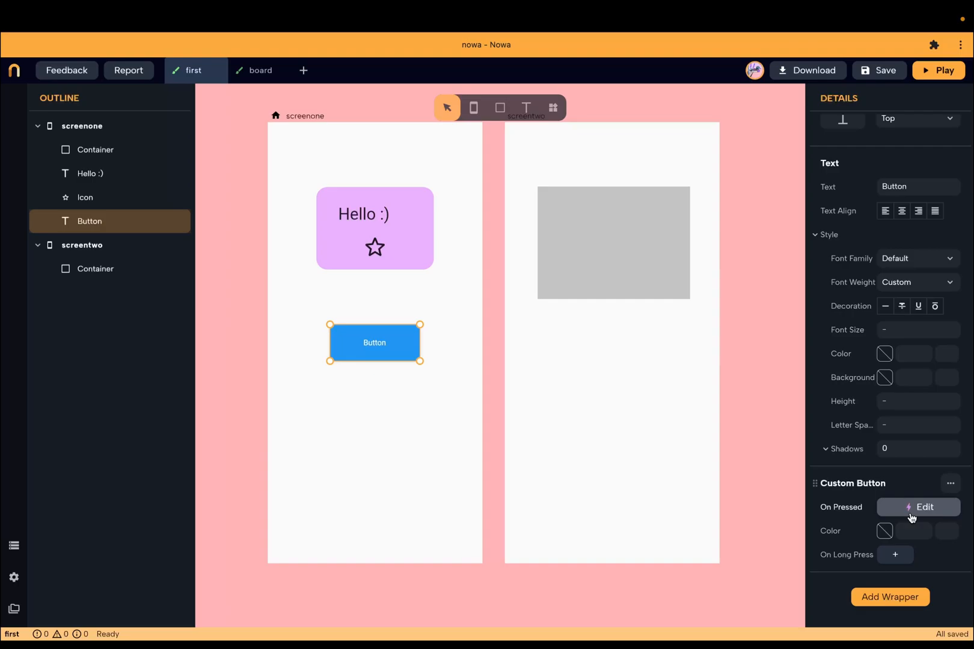
left_click(912, 516)
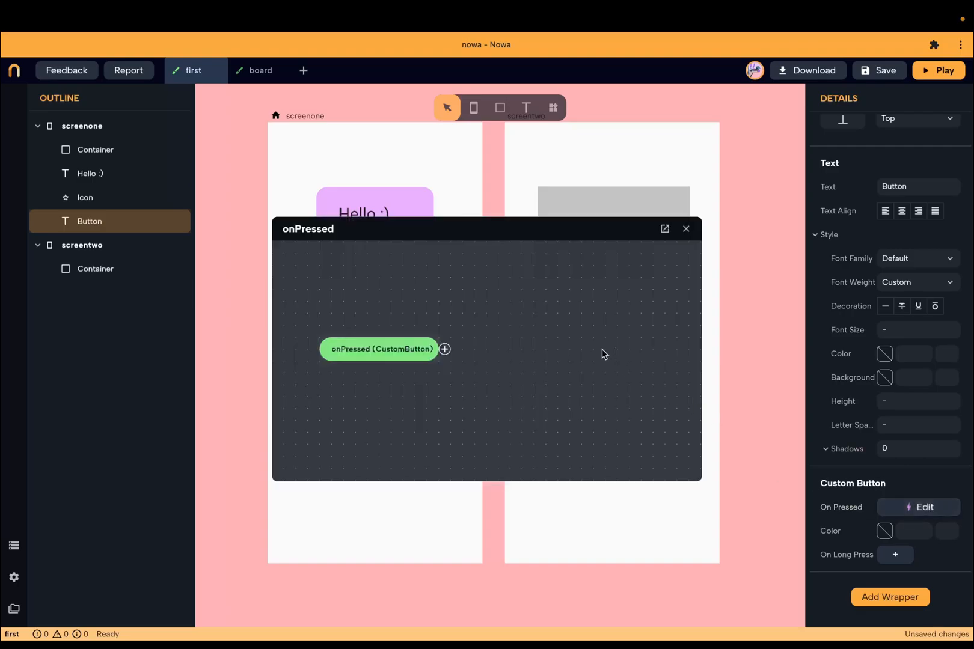
left_click(445, 349)
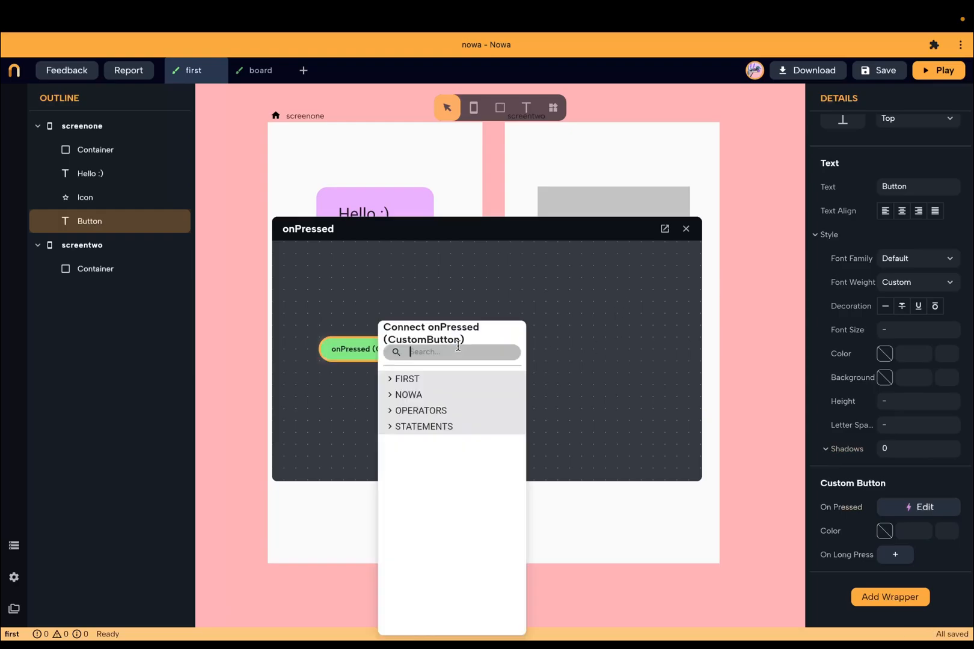
left_click(535, 294)
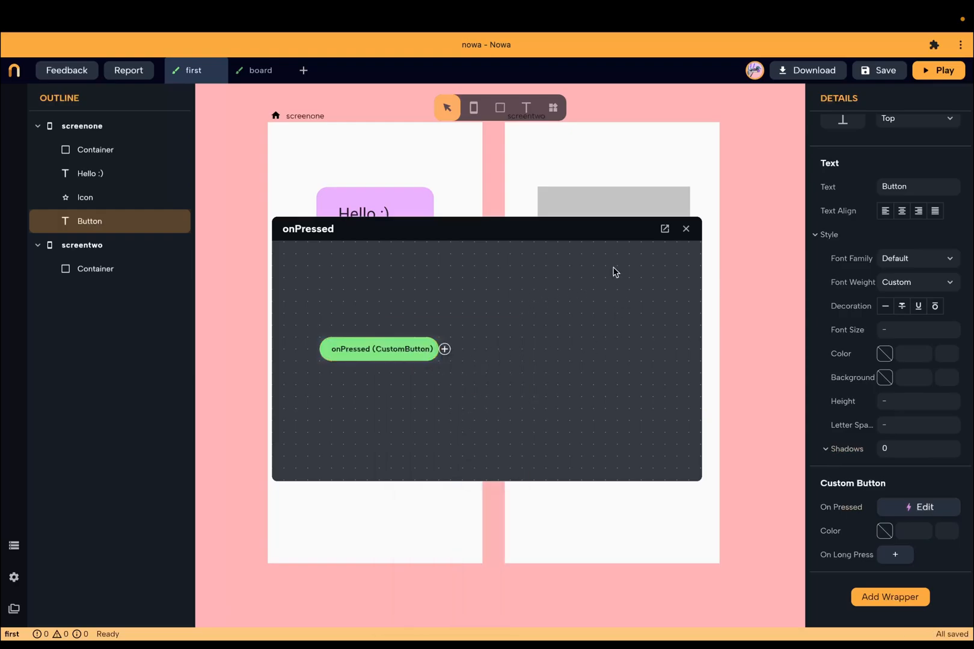
left_click(664, 231)
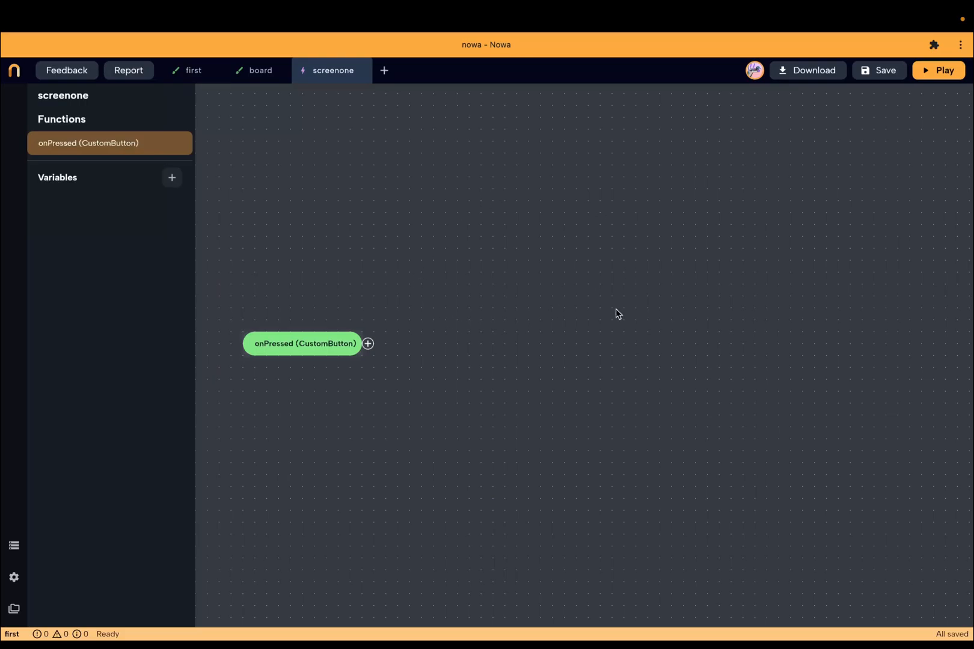
Connect a Navigate node to the onPressed event and set its builder to screentwo
left_click(368, 348)
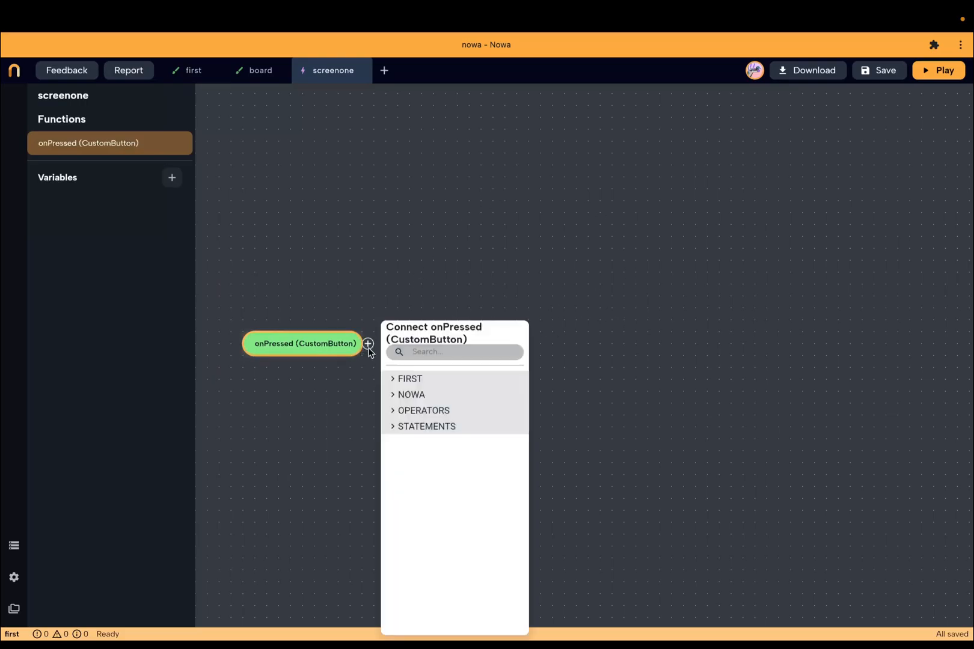
type("nav")
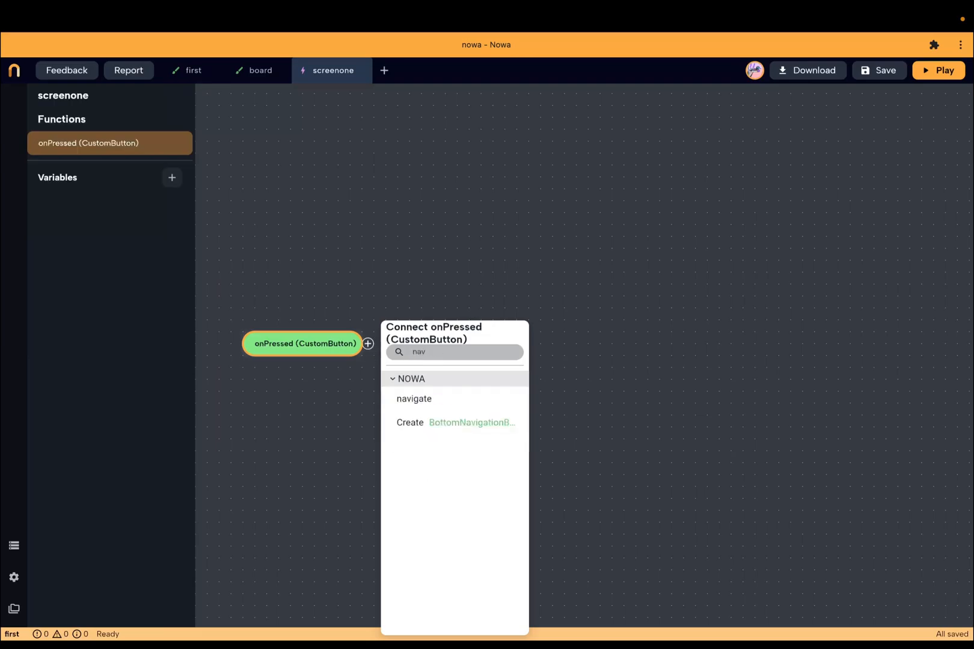
left_click(444, 398)
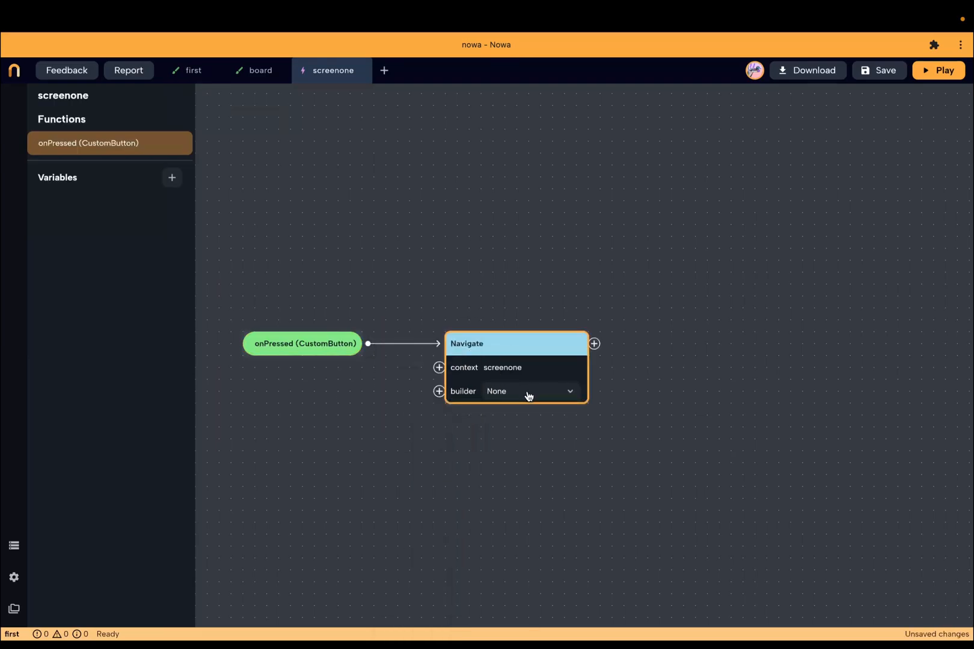
left_click(527, 395)
left_click(531, 361)
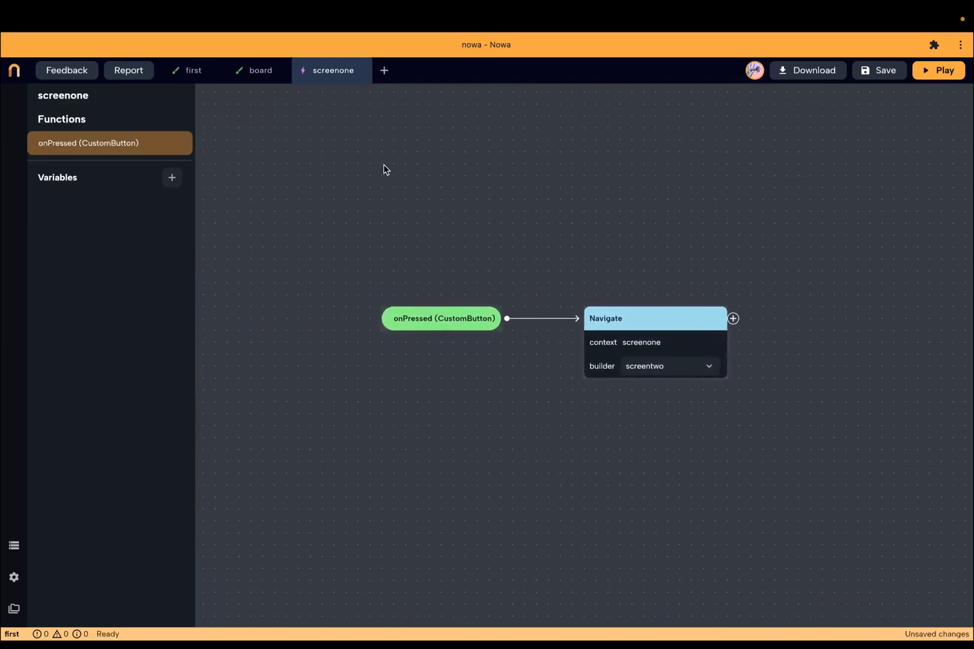
Play the app from the first board to test the button, and open the preview in its own tab
left_click(259, 71)
left_click(193, 70)
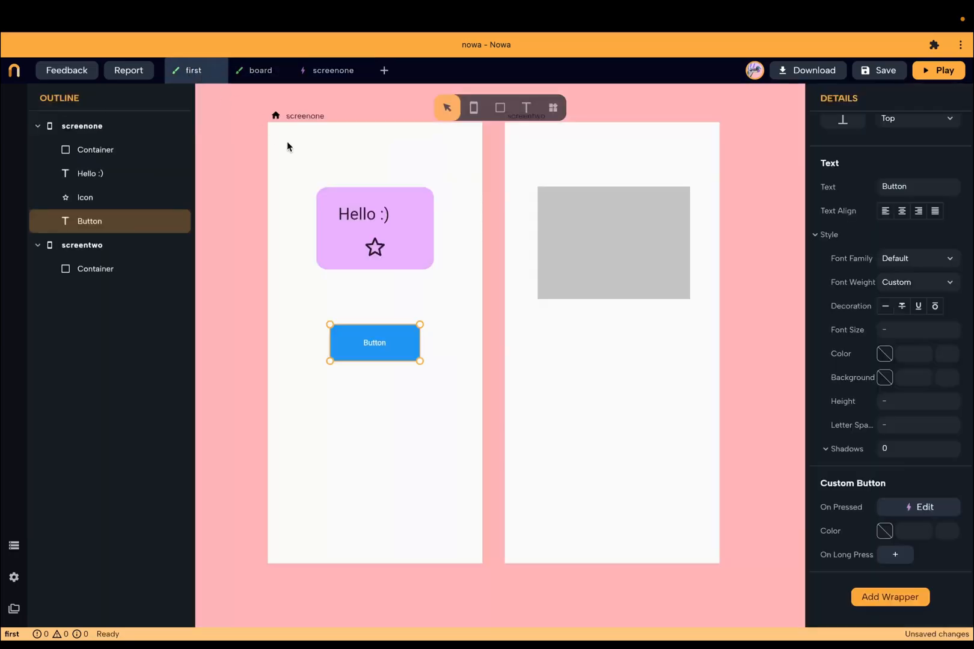
left_click(492, 296)
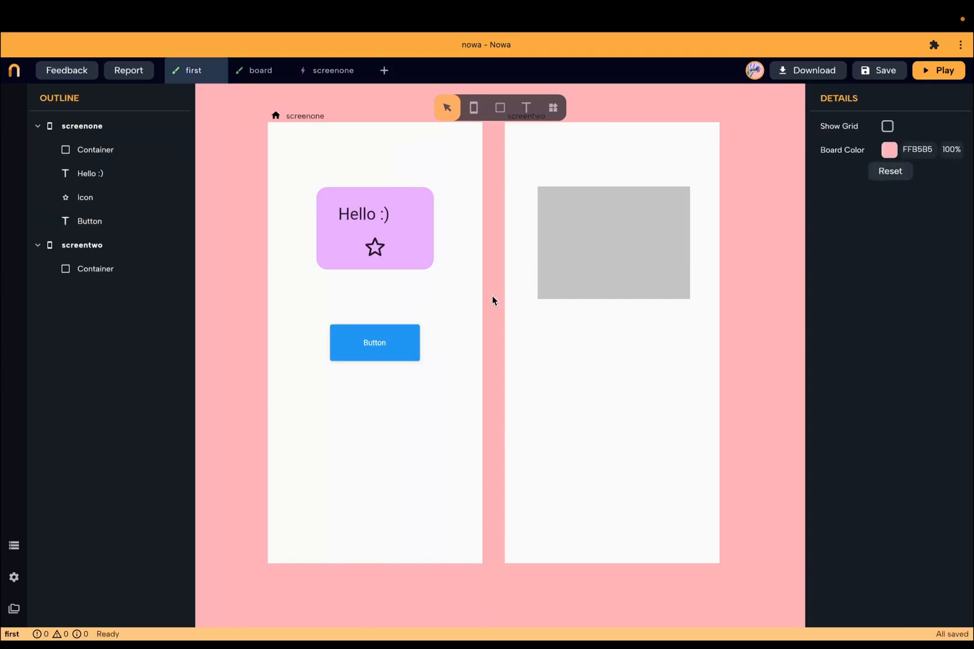
left_click(949, 74)
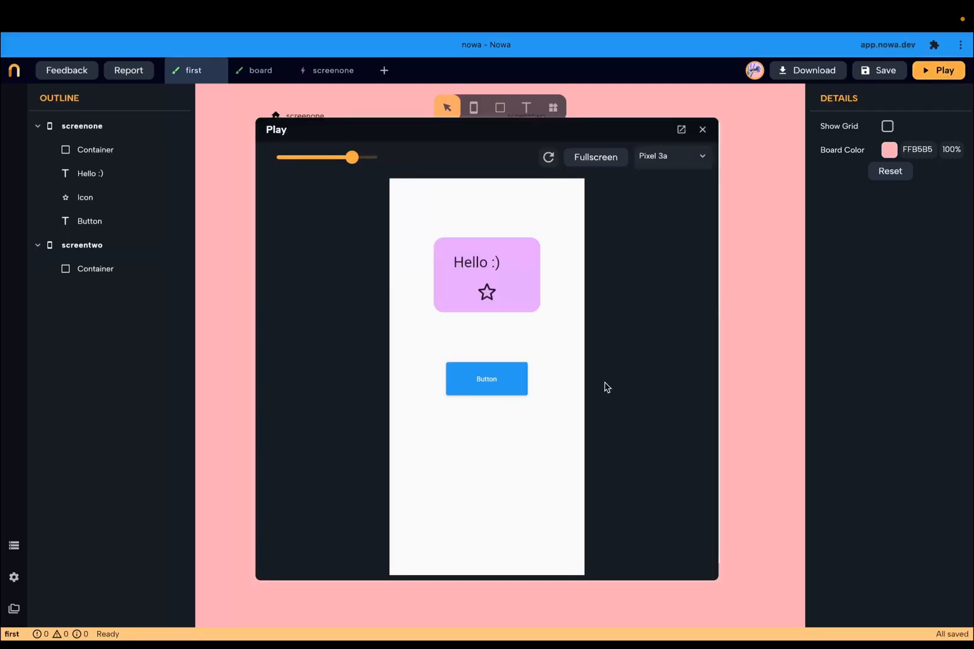
left_click(492, 395)
left_click(681, 131)
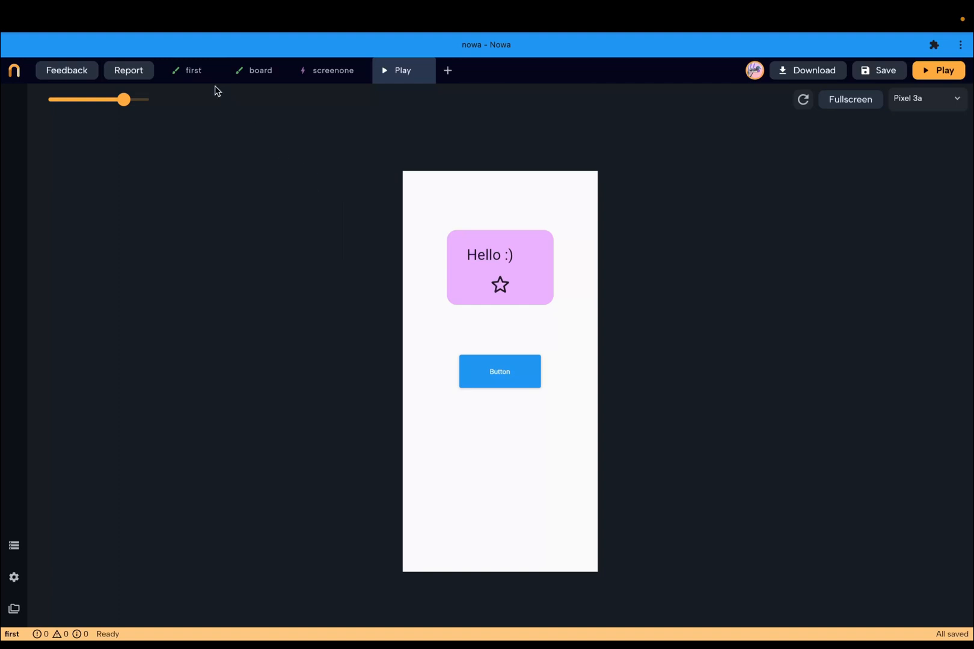
Change screenone's container color to purple C659EC on the first board and check it in the running preview
left_click(191, 71)
left_click(409, 252)
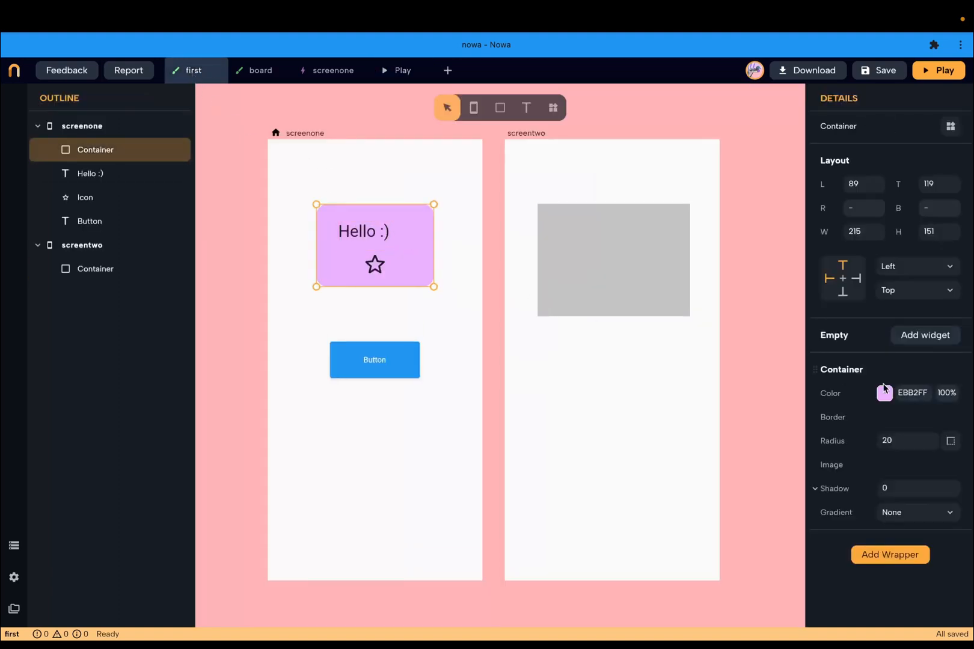
left_click(885, 396)
left_click(794, 364)
left_click_drag(794, 365, 786, 350)
left_click(402, 76)
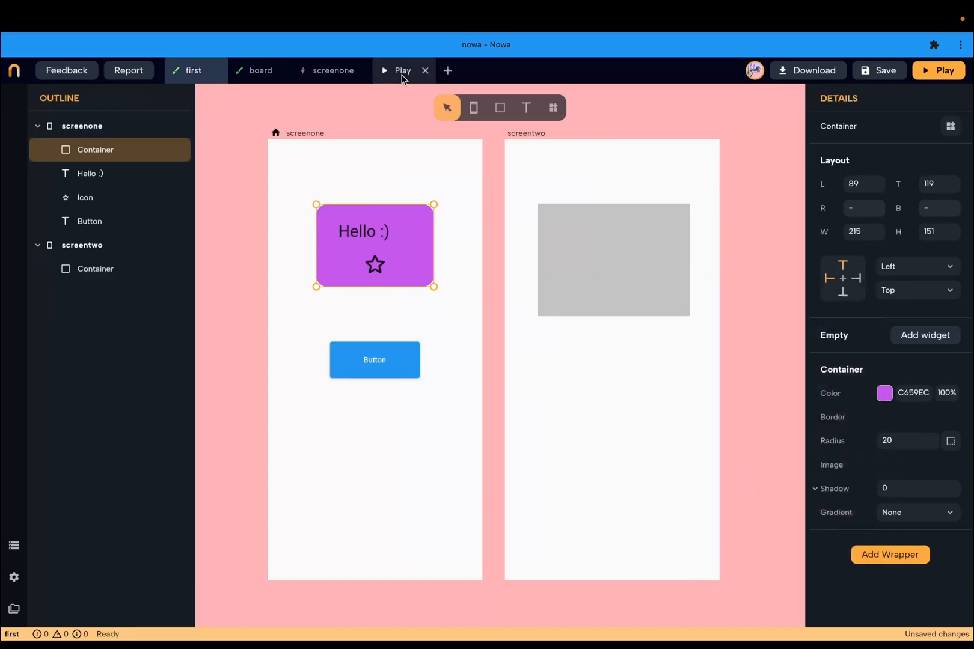
left_click(402, 74)
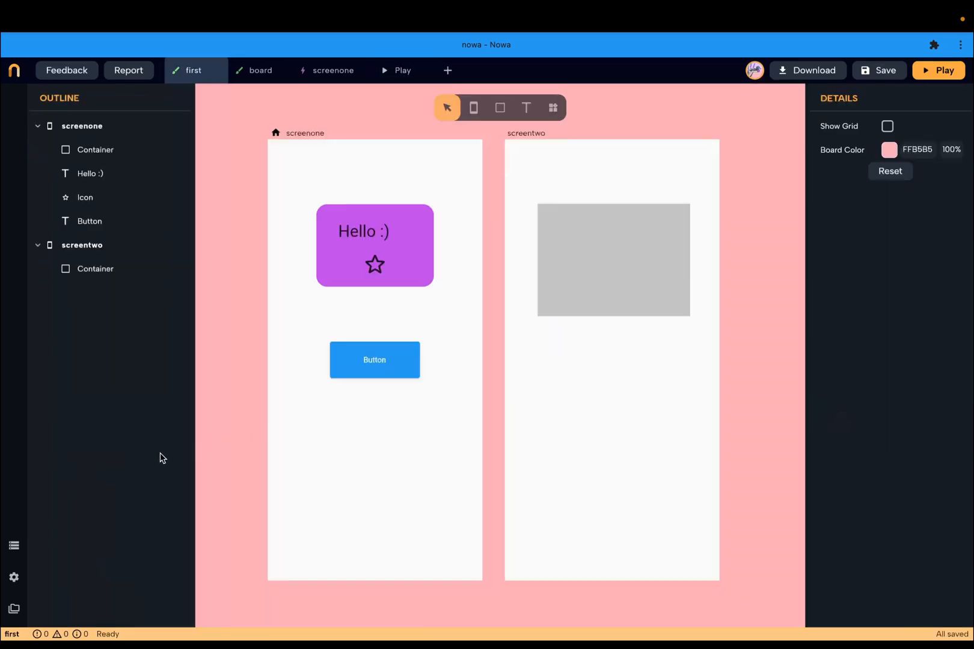
Import the font file Arial Black.ttf into the project and view it in the assets folder
left_click(14, 608)
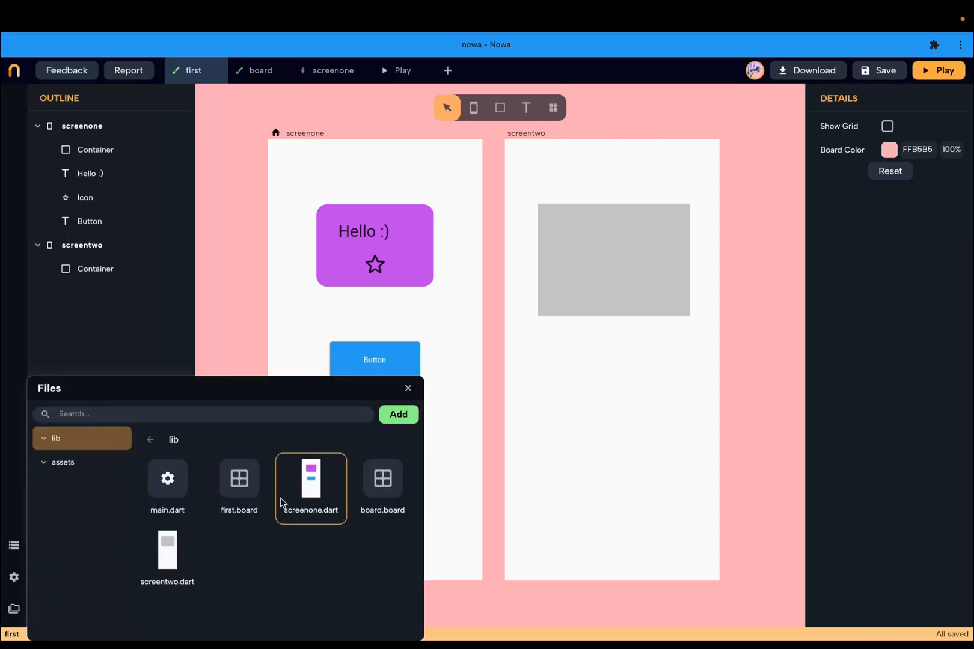
left_click_drag(961, 246, 502, 284)
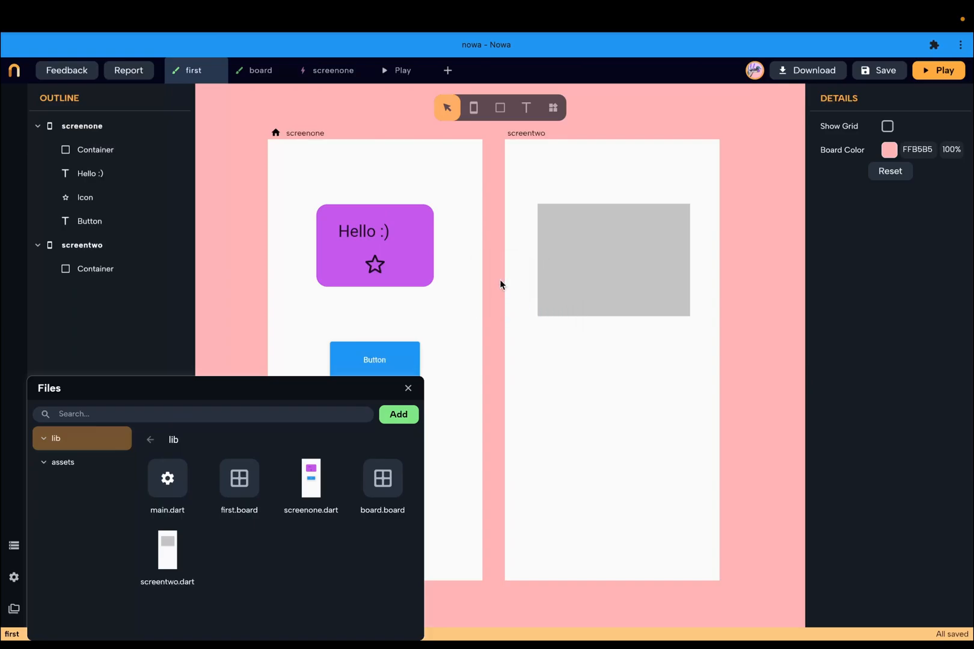
left_click(72, 462)
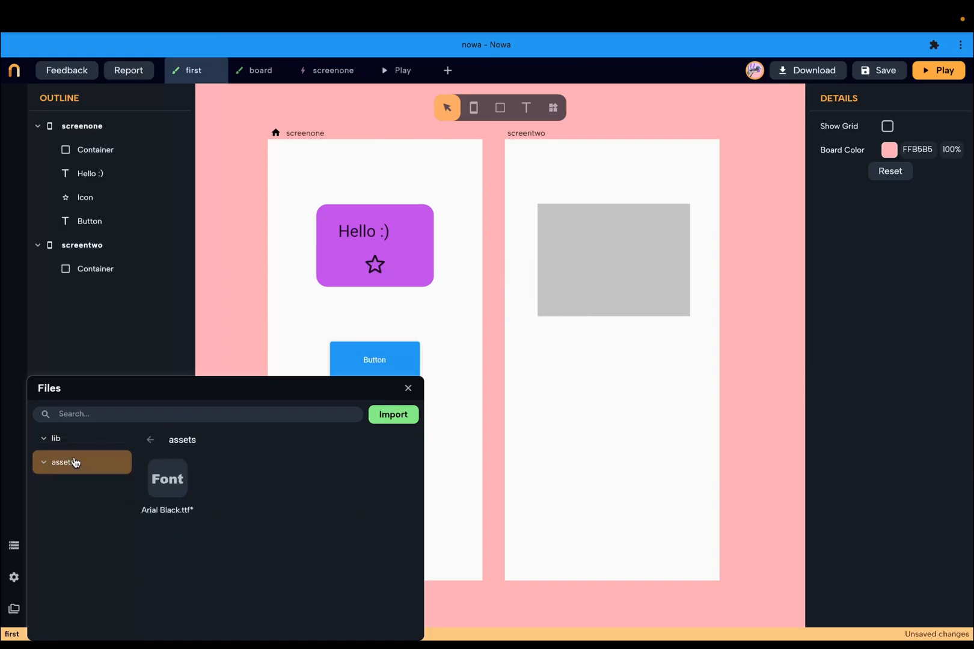
left_click(13, 609)
Look through the Android Build and Build settings sections of the app settings, and close the settings
left_click(15, 578)
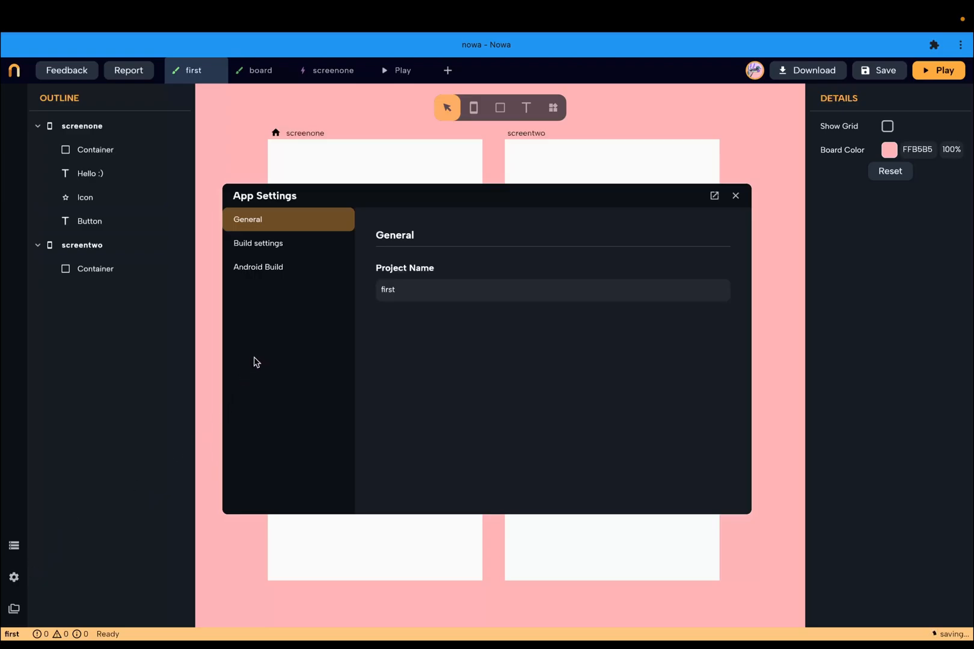
left_click(295, 273)
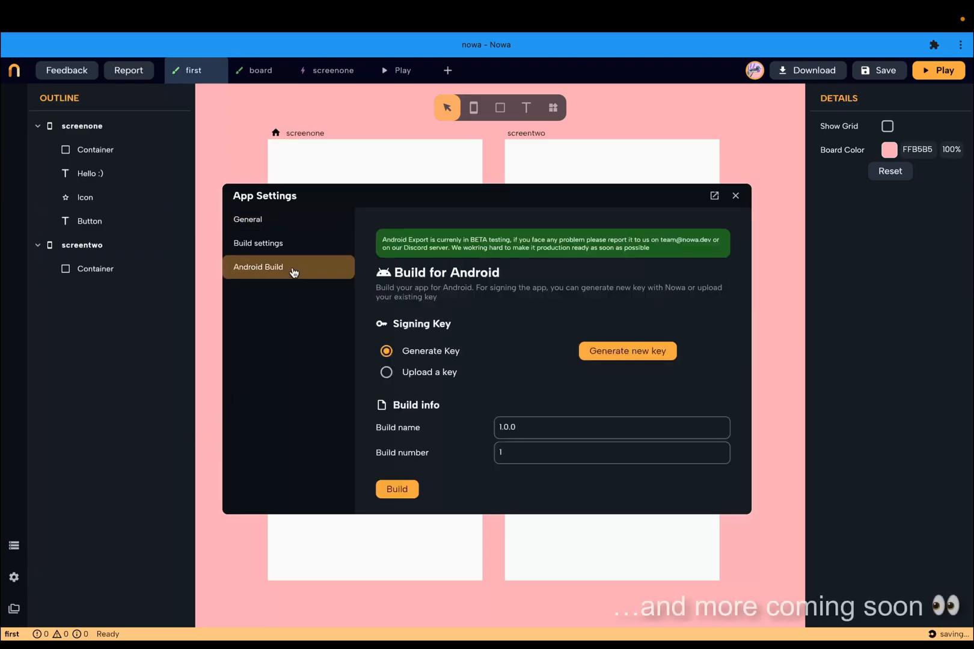
left_click(312, 244)
left_click(737, 199)
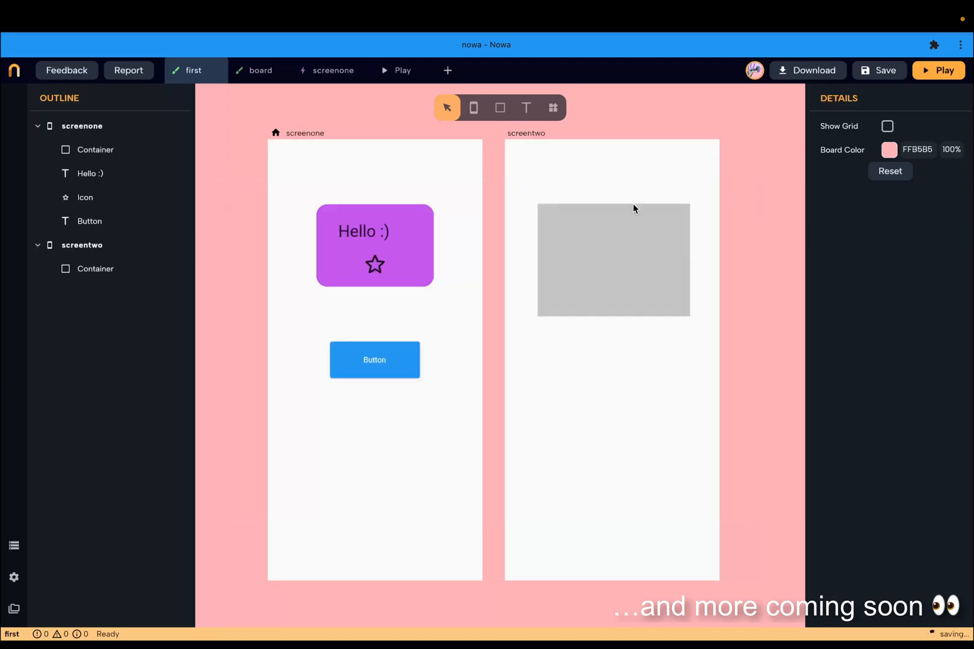
View the available data connection options and save the project
left_click(14, 545)
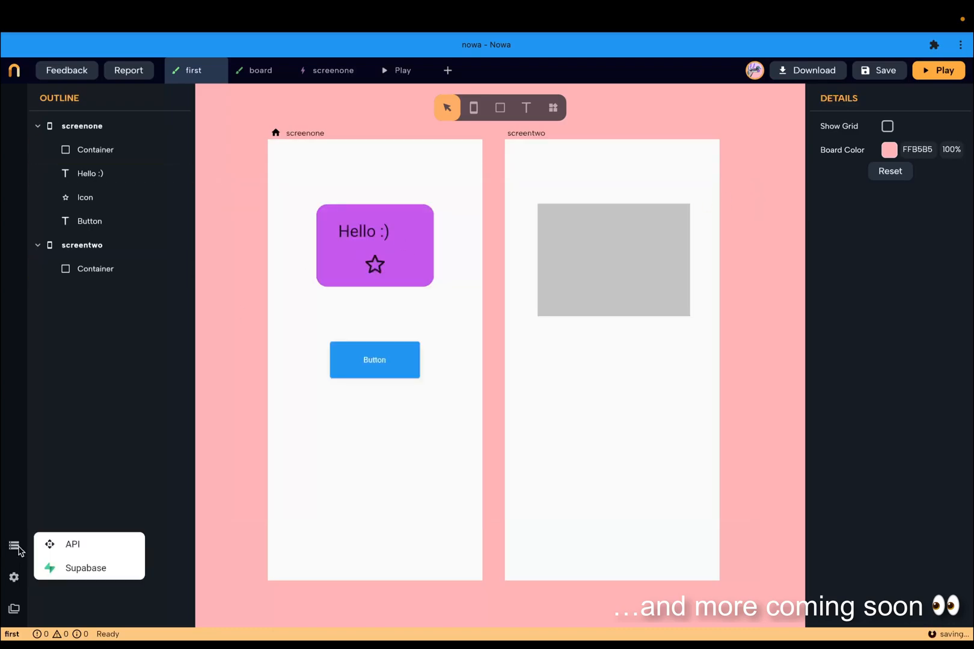
left_click(215, 445)
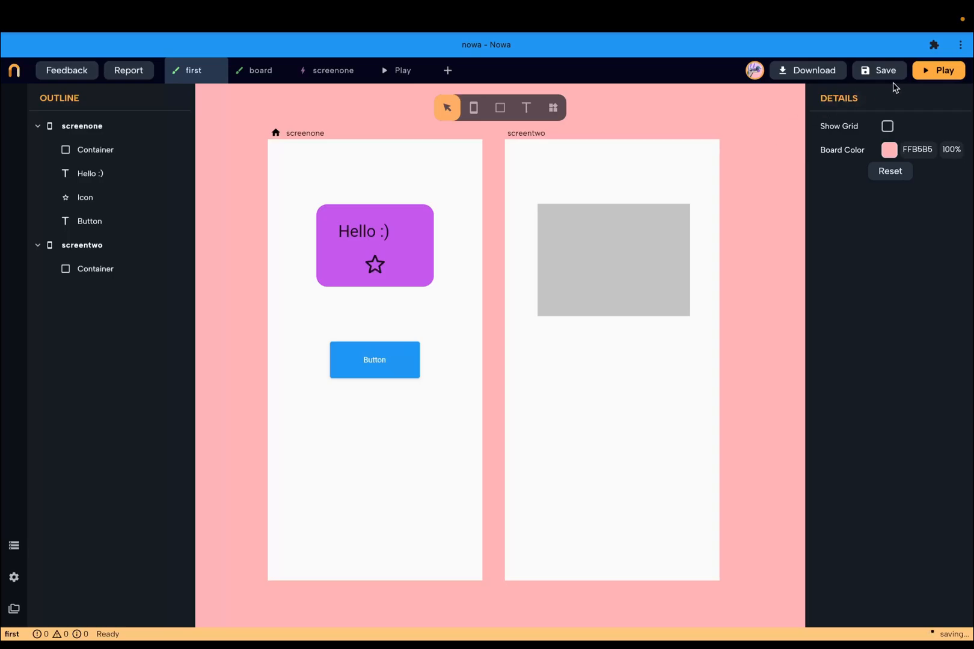
left_click(886, 78)
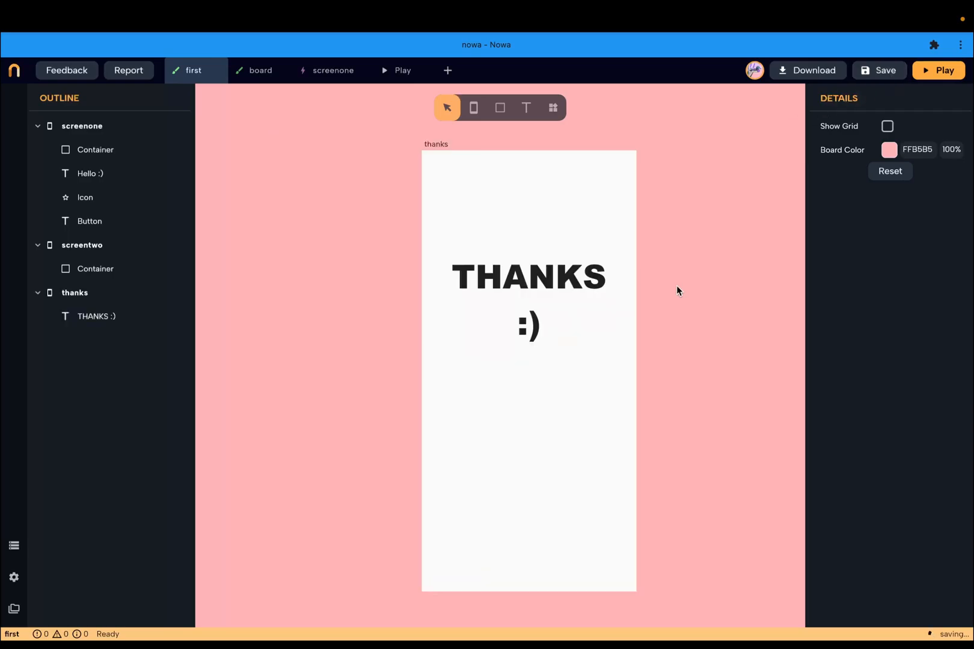